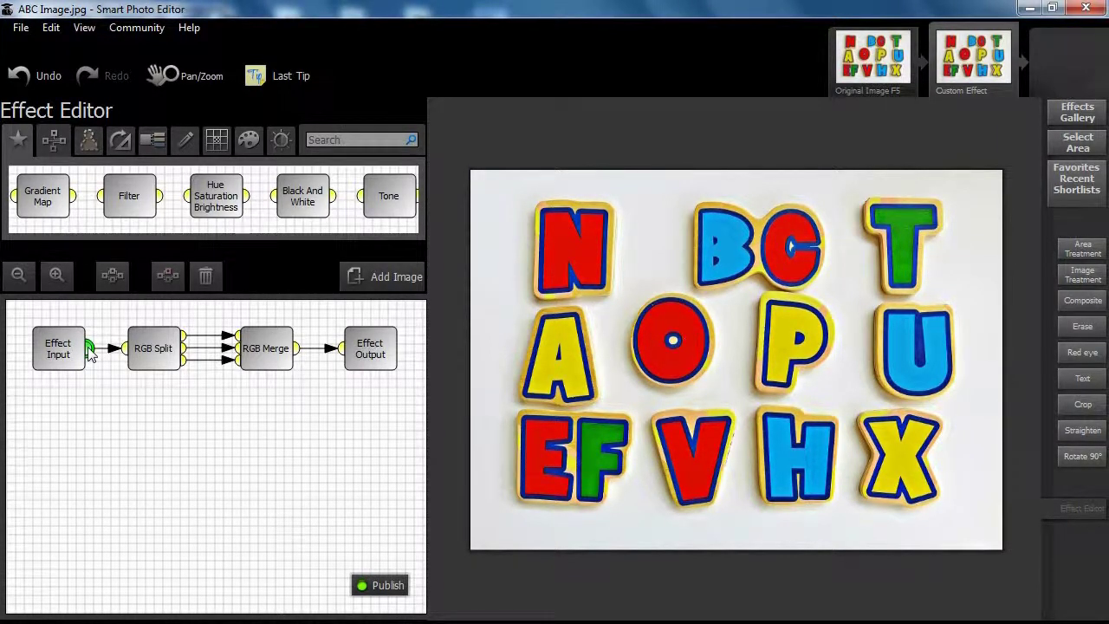
- Preview the red, green and blue channels where they enter RGB Merge on the letters photo
mouse_move(184, 340)
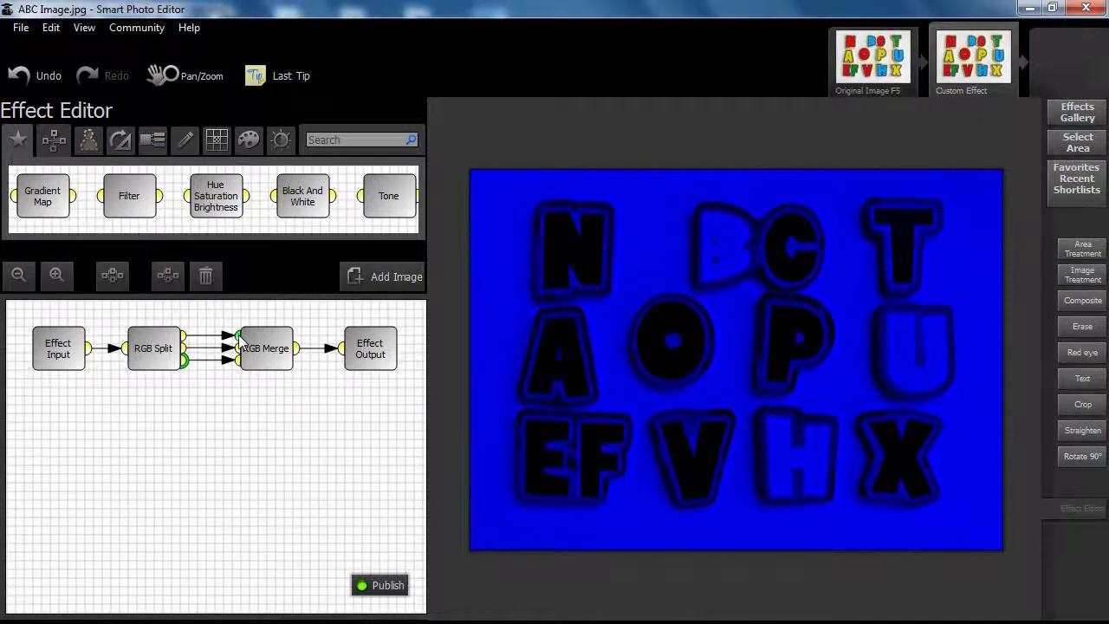
left_click(242, 344)
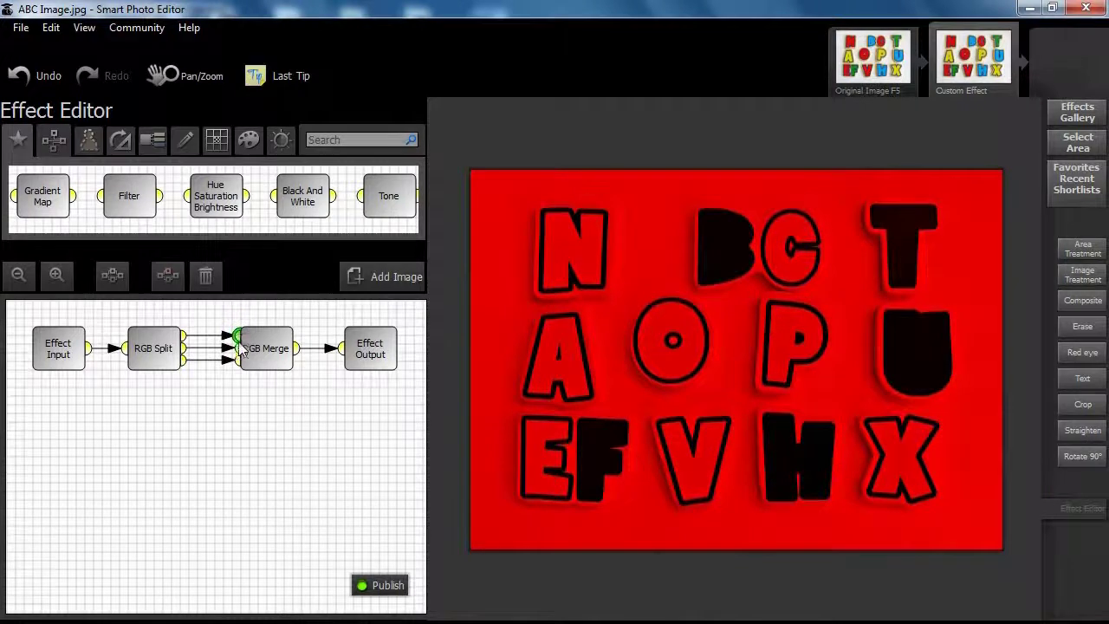
left_click(240, 347)
left_click(239, 361)
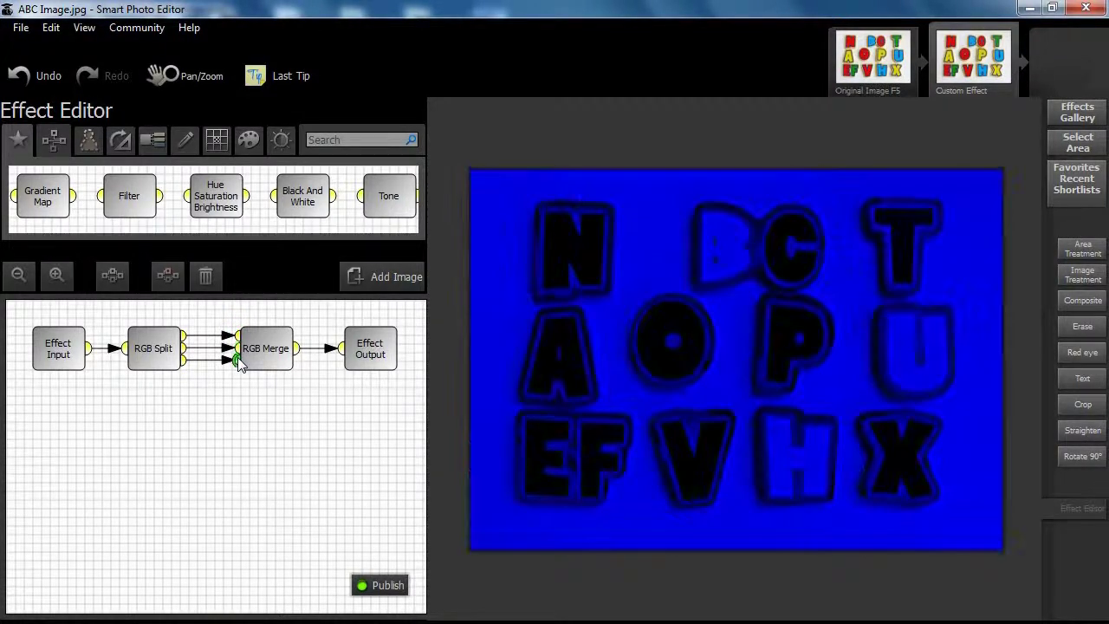
- Return to the full-colour preview, then cross the RGB Split output wires into different RGB Merge inputs
left_click(296, 349)
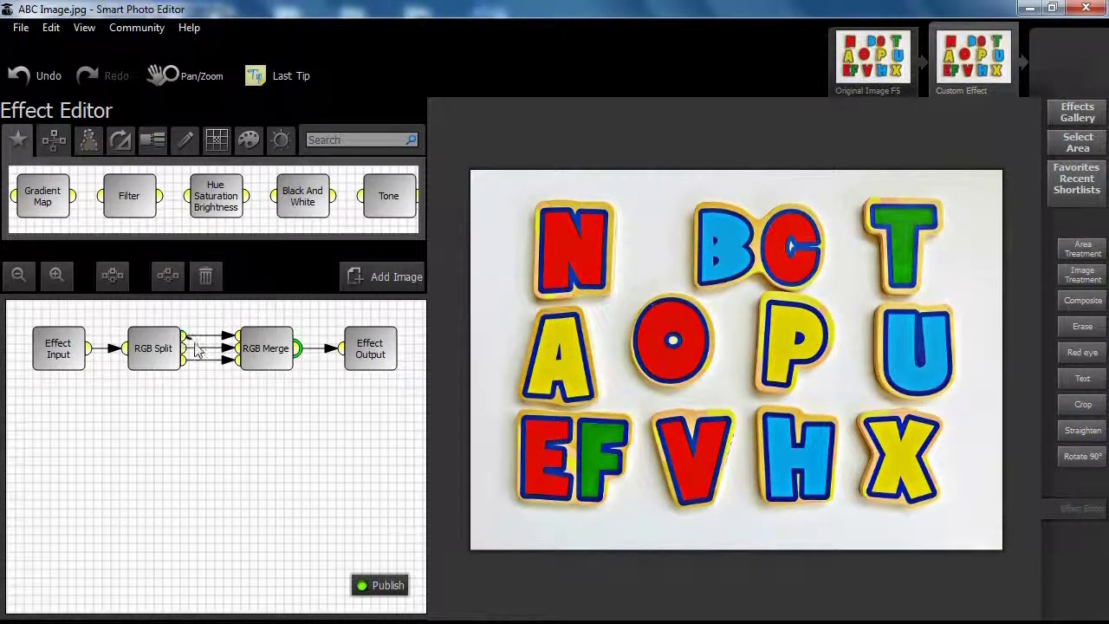
left_click_drag(186, 349, 238, 348)
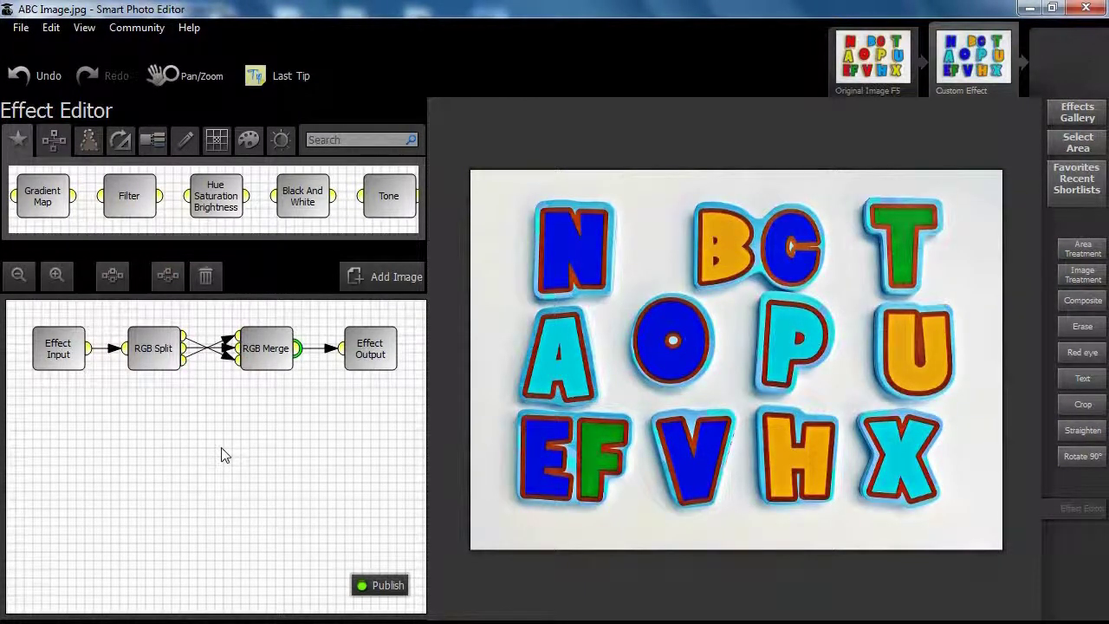
left_click_drag(184, 337, 241, 362)
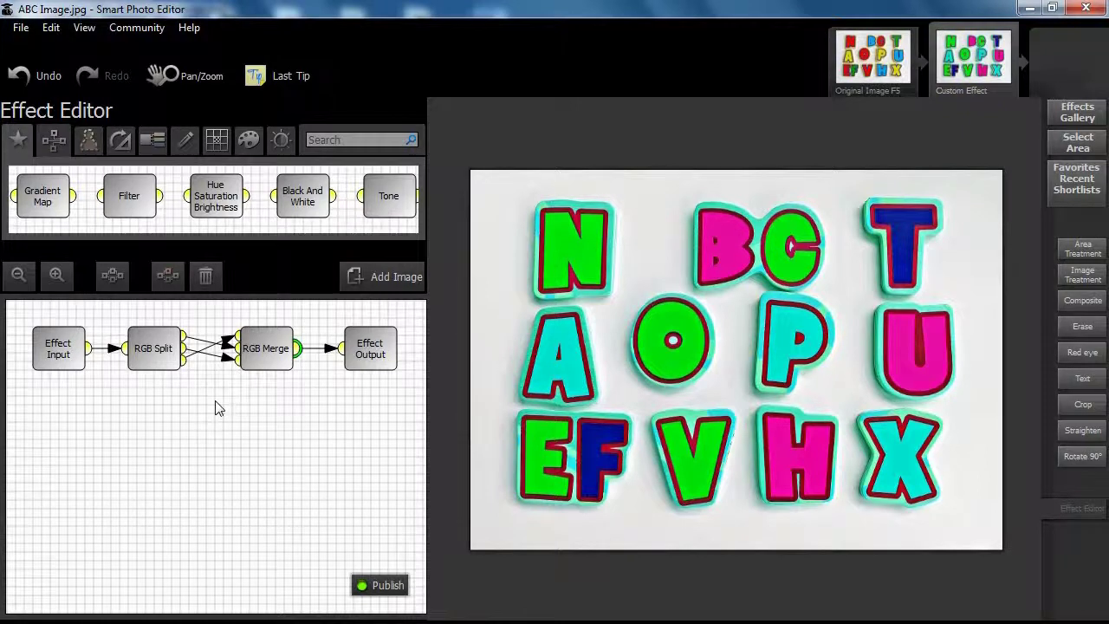
left_click_drag(186, 366, 237, 348)
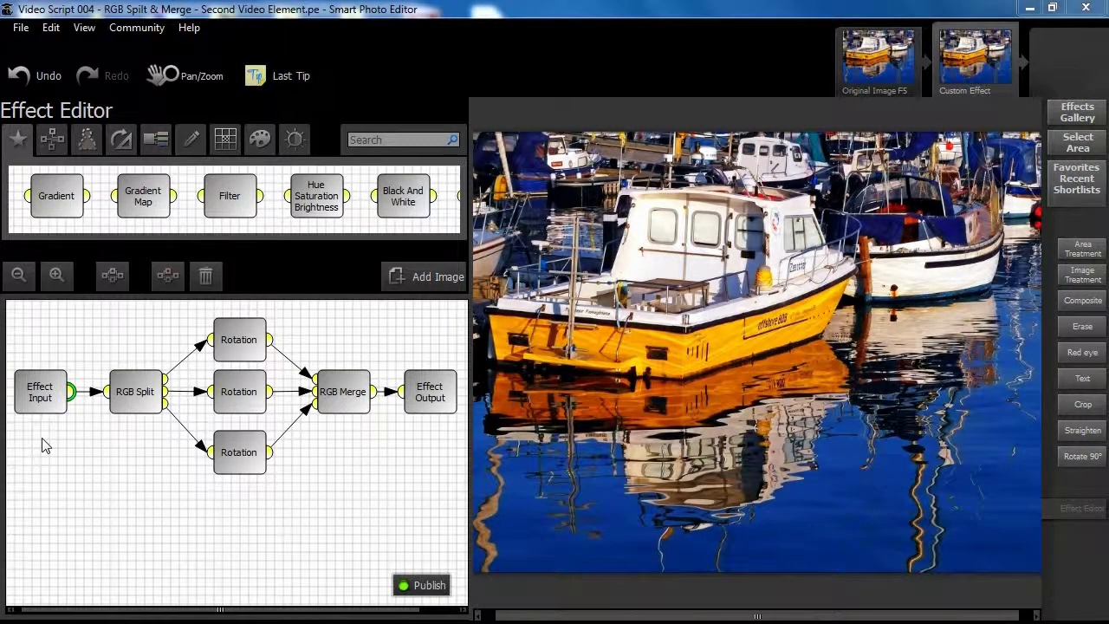
- Set the red Rotation radius to 1 and green to 2, confirm blue, and preview the merged result
left_click(251, 350)
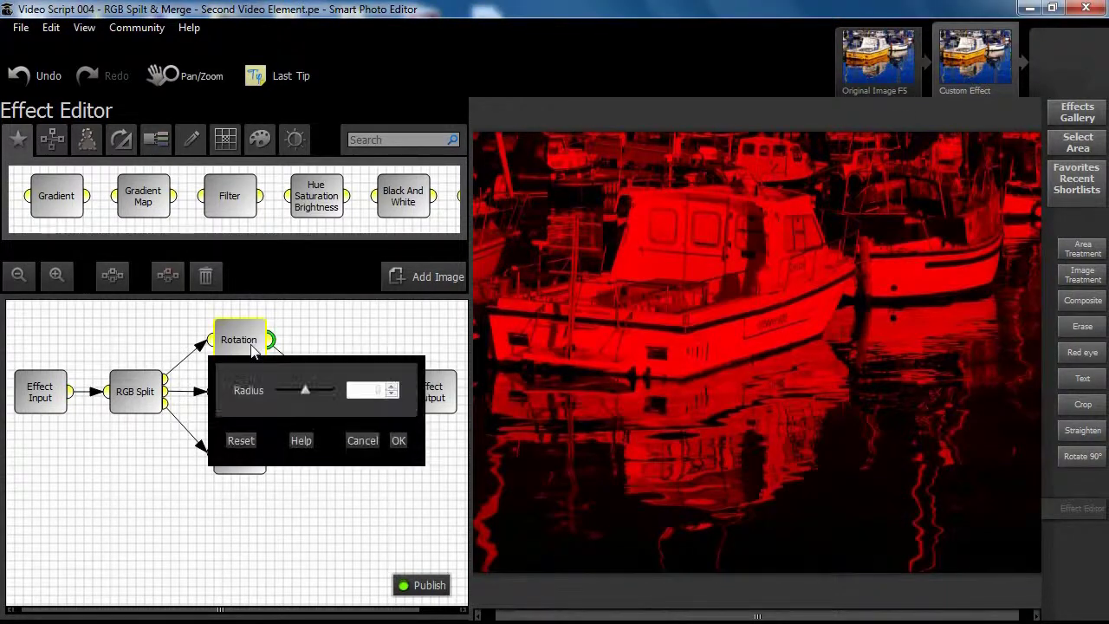
left_click(392, 388)
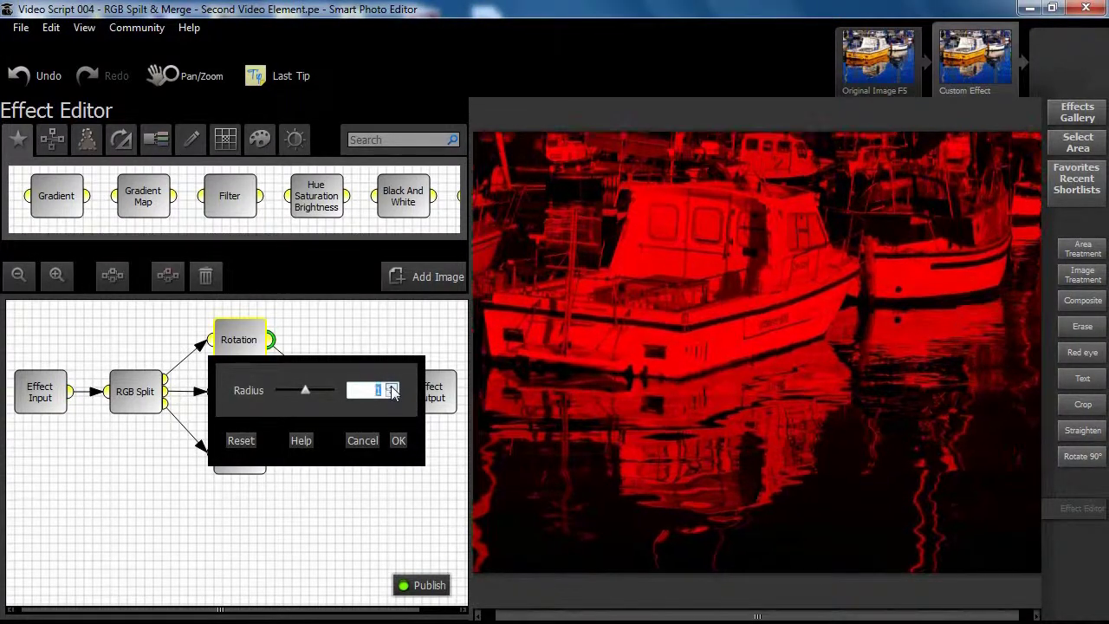
left_click(398, 440)
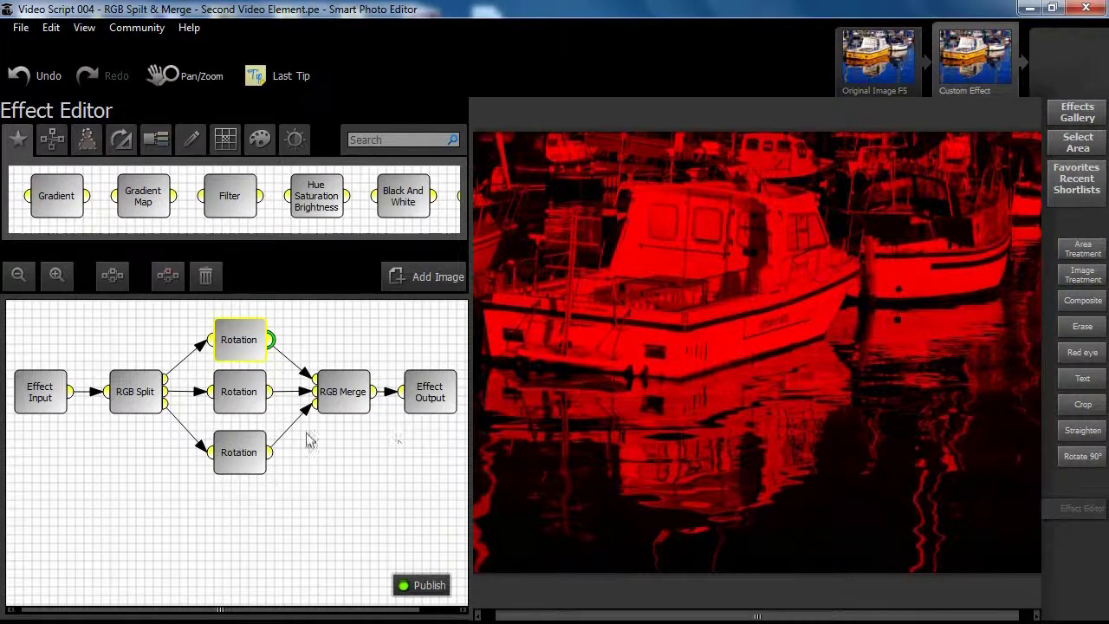
left_click(236, 400)
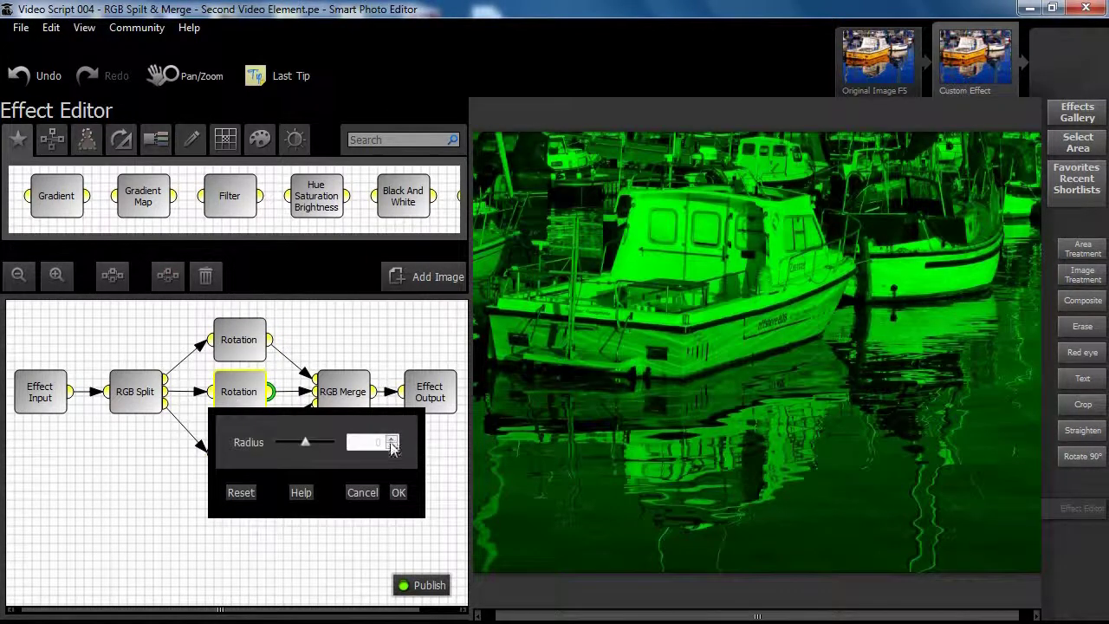
left_click(391, 439)
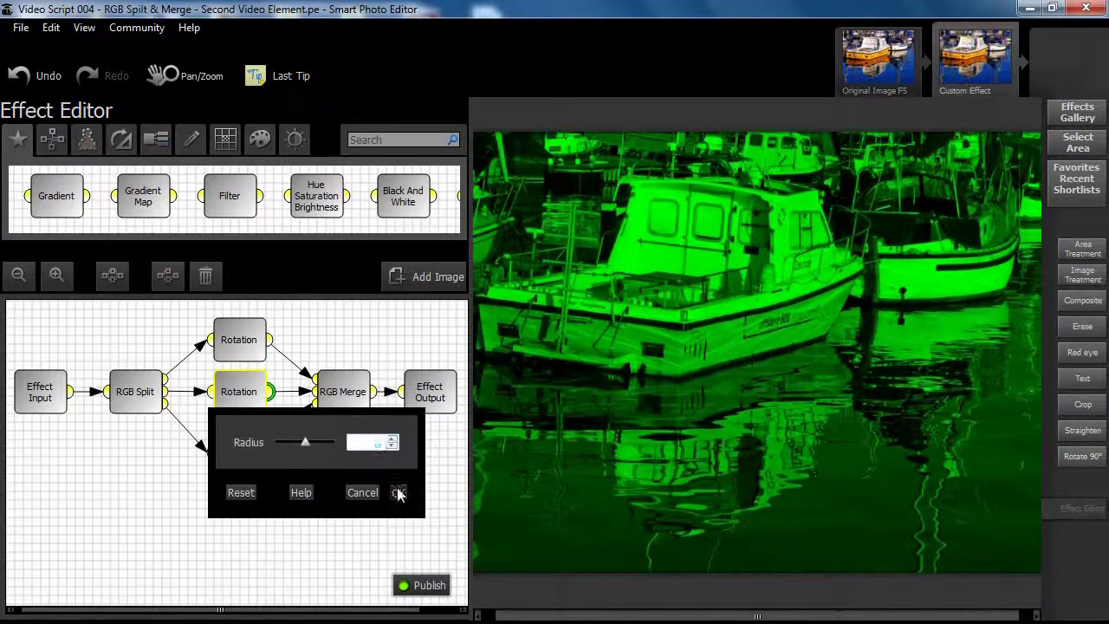
left_click(401, 493)
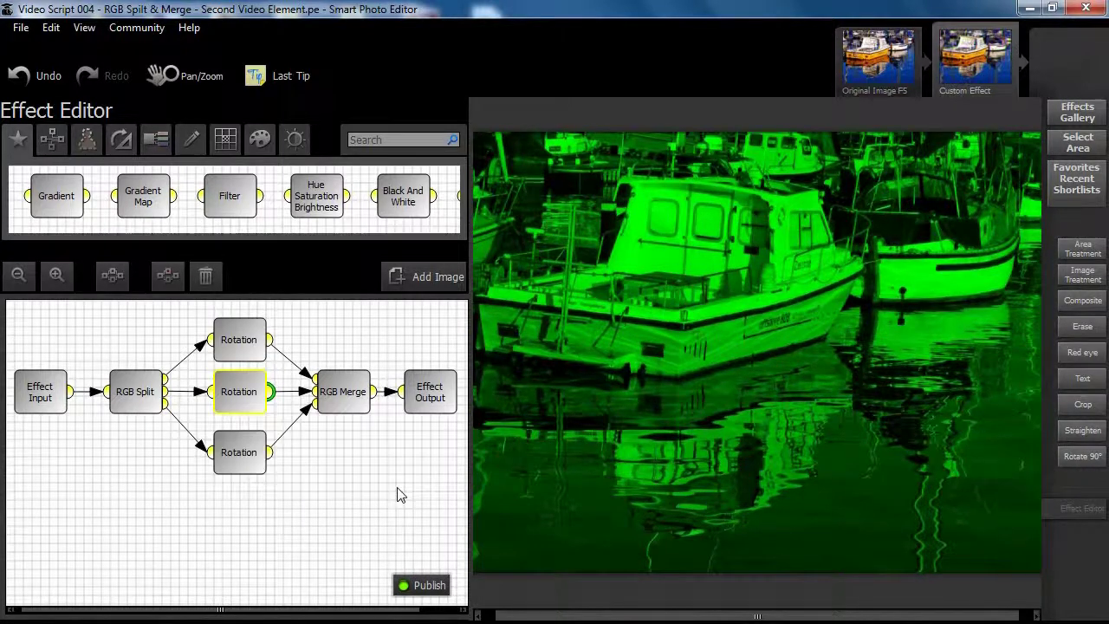
left_click(238, 460)
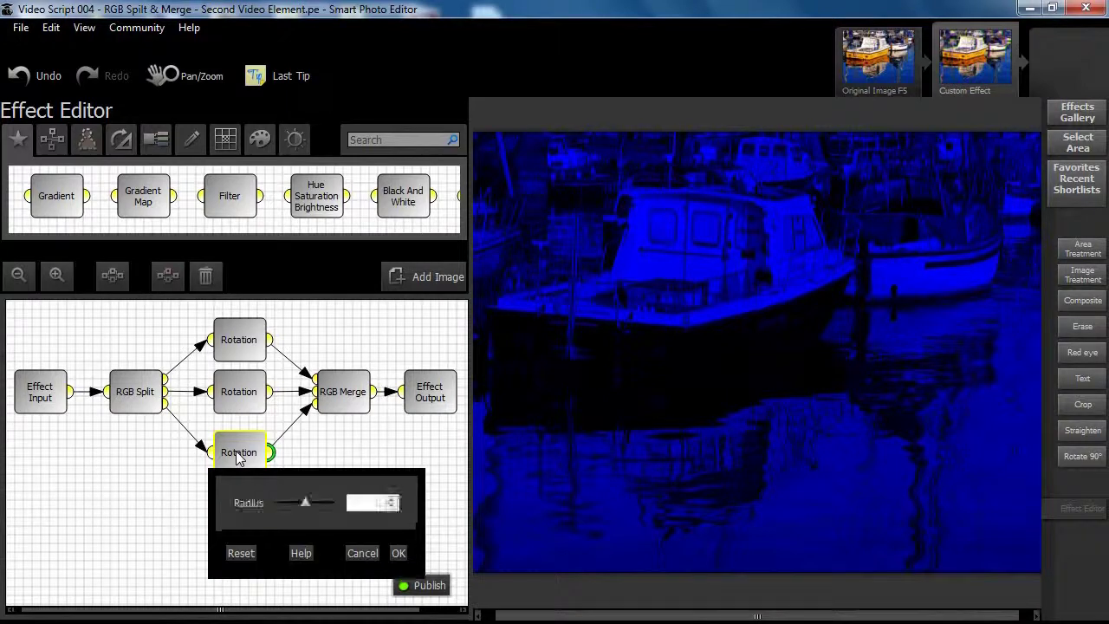
left_click(317, 455)
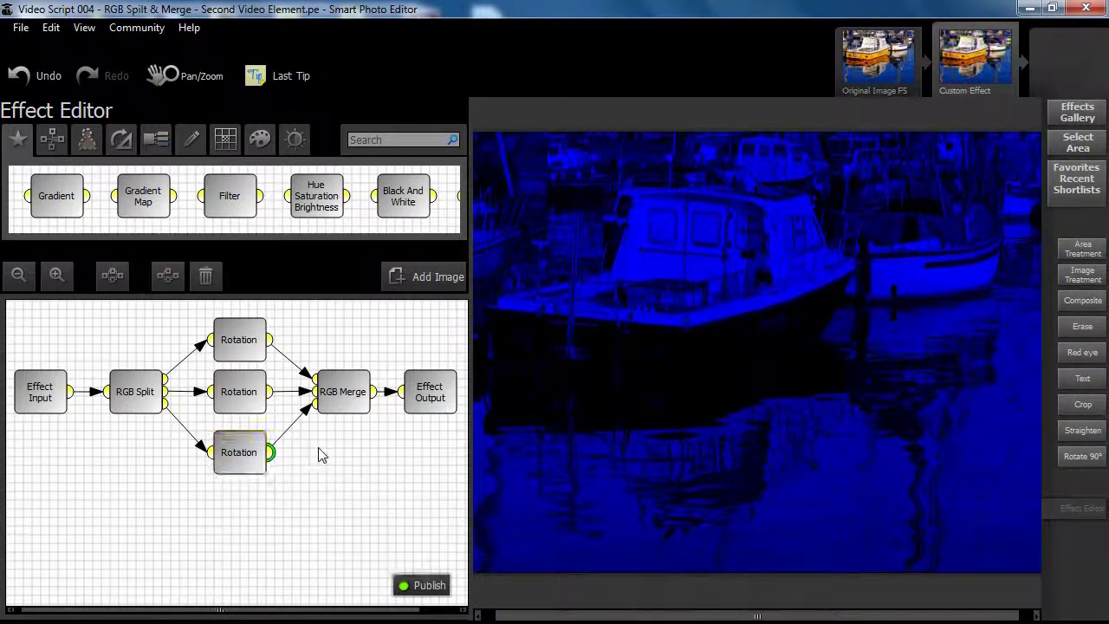
left_click(355, 391)
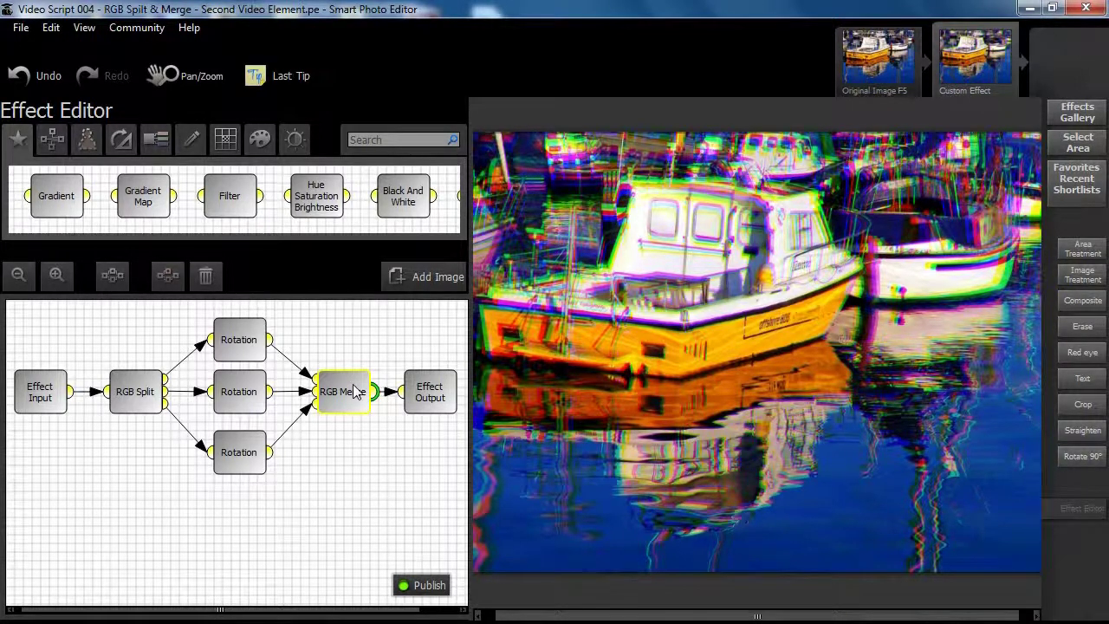
- Increase the red channel Rotation radius
left_click(236, 343)
double_click(235, 343)
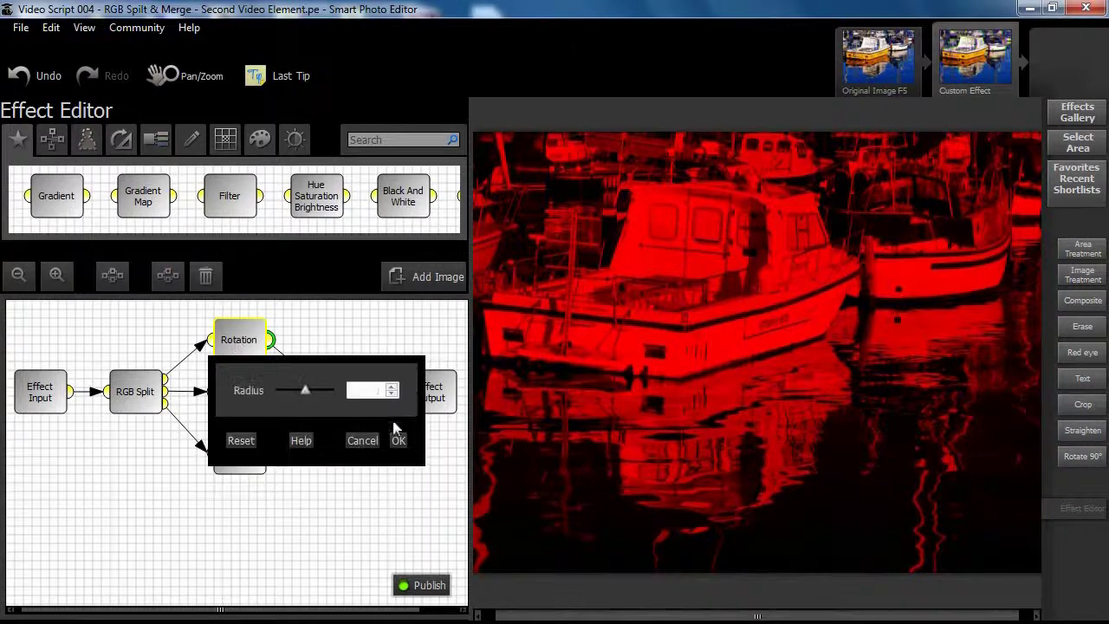
left_click(392, 390)
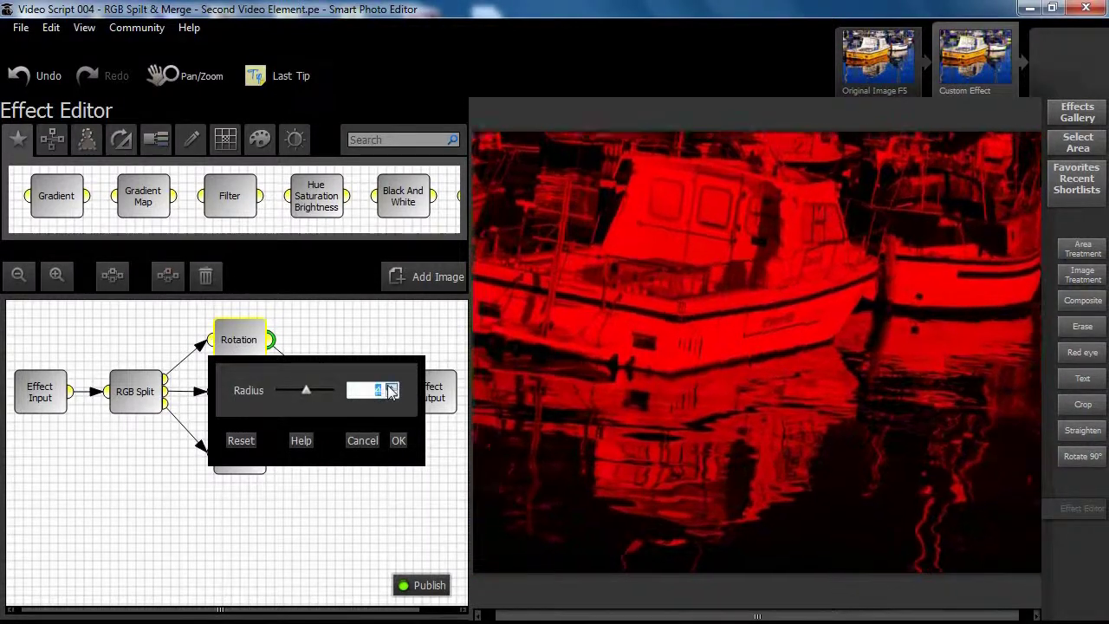
left_click(399, 441)
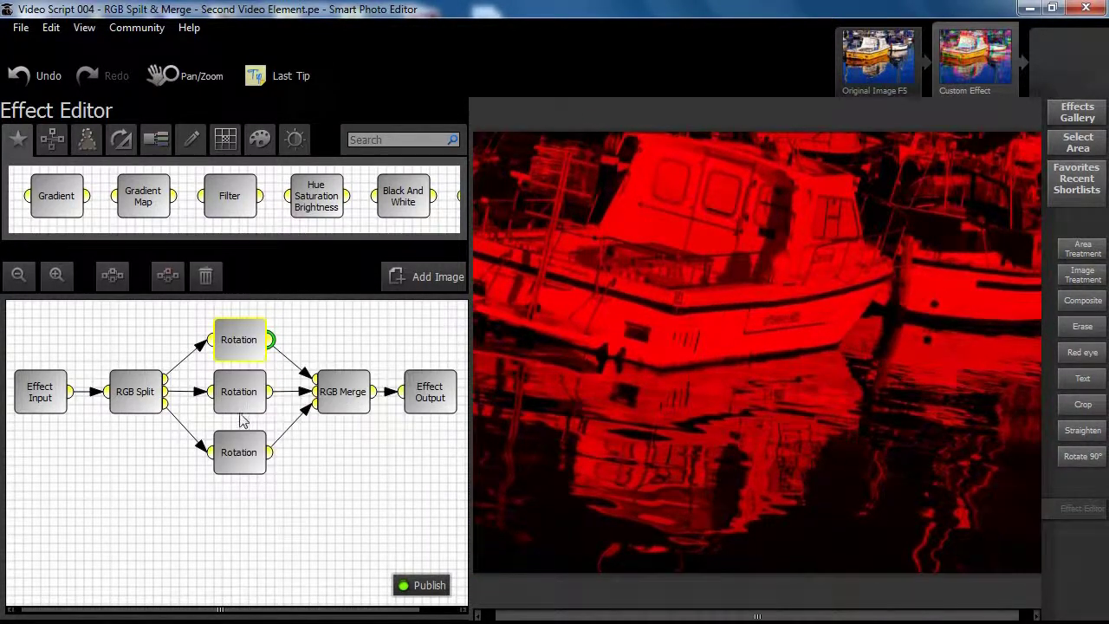
- Raise the green channel Rotation radius to 7 and preview the merged RGB result
double_click(241, 395)
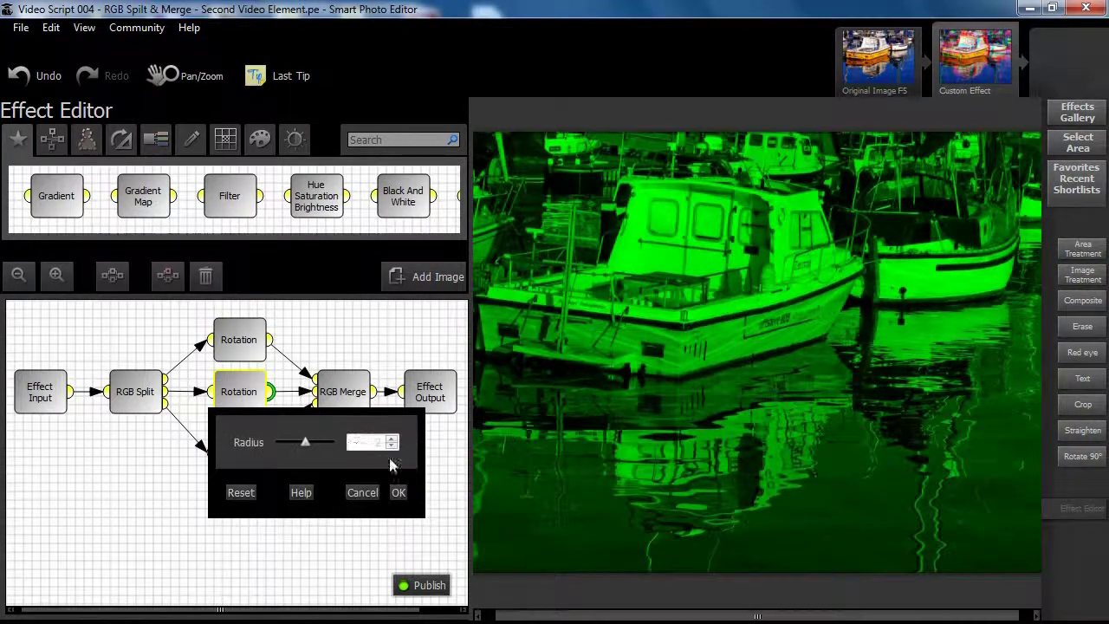
left_click(393, 445)
left_click(392, 445)
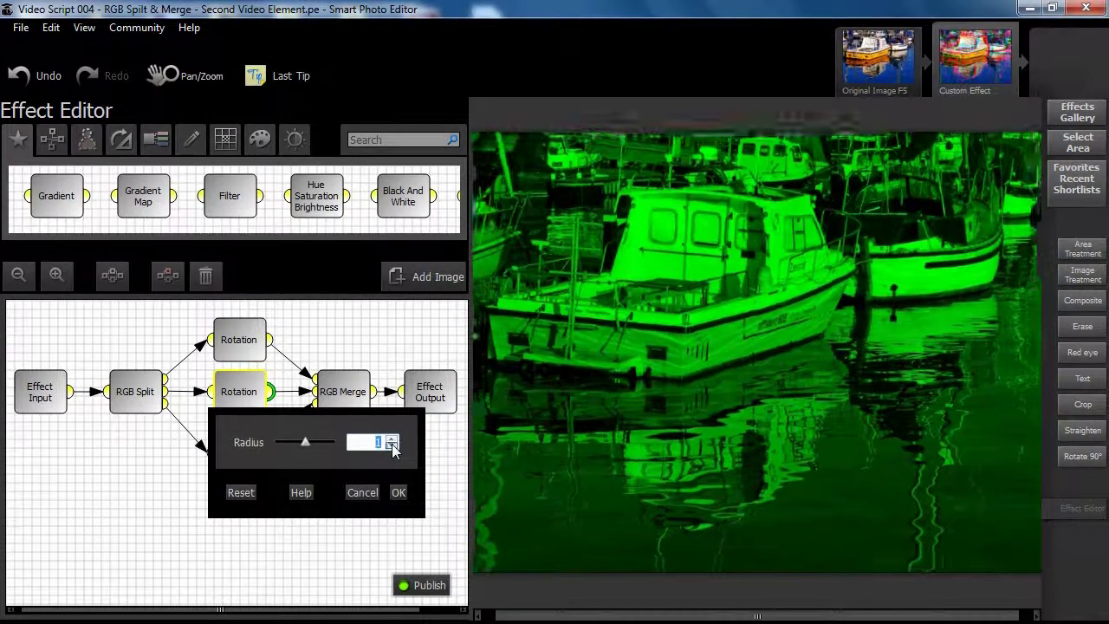
left_click(393, 445)
left_click(392, 446)
left_click(399, 494)
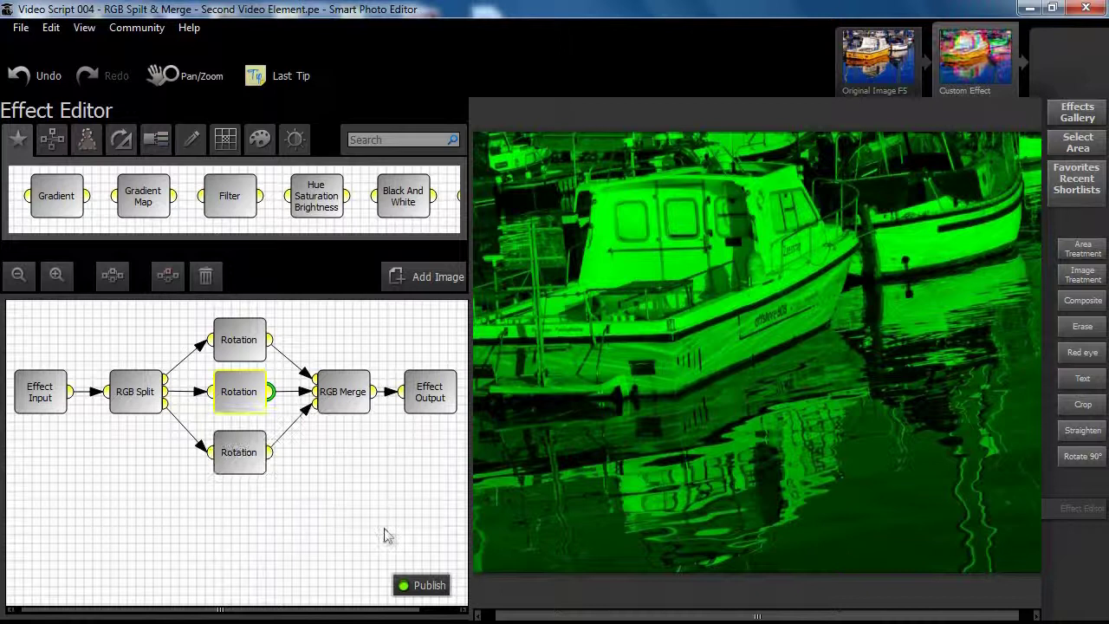
left_click(350, 401)
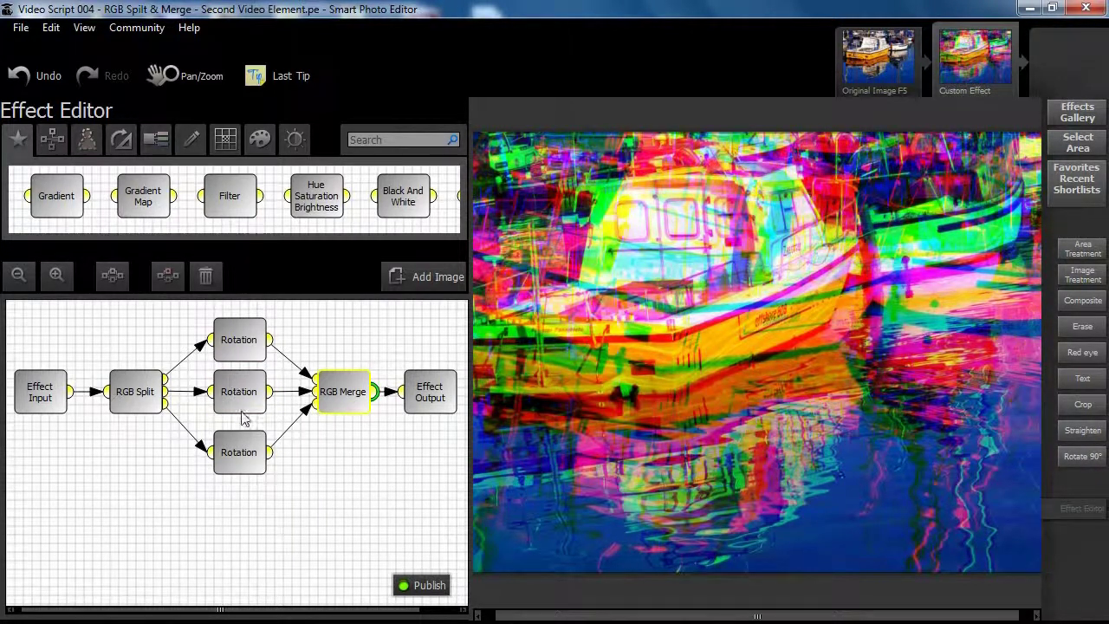
- Set the blue channel Rotation radius to -180 and reset the green Rotation to its default
double_click(235, 449)
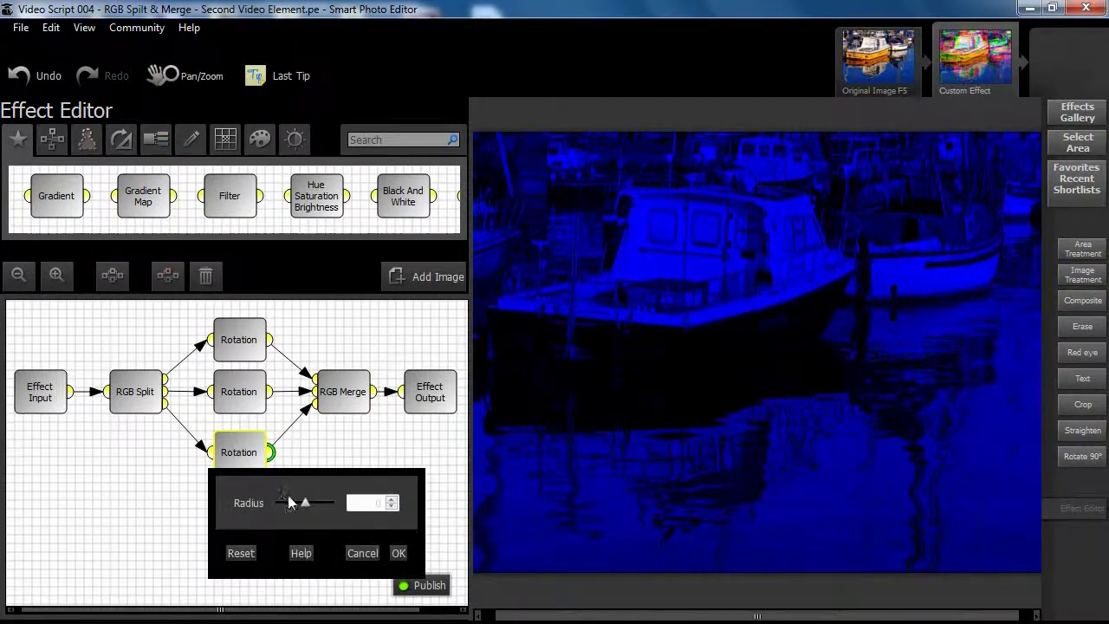
left_click(399, 553)
double_click(238, 392)
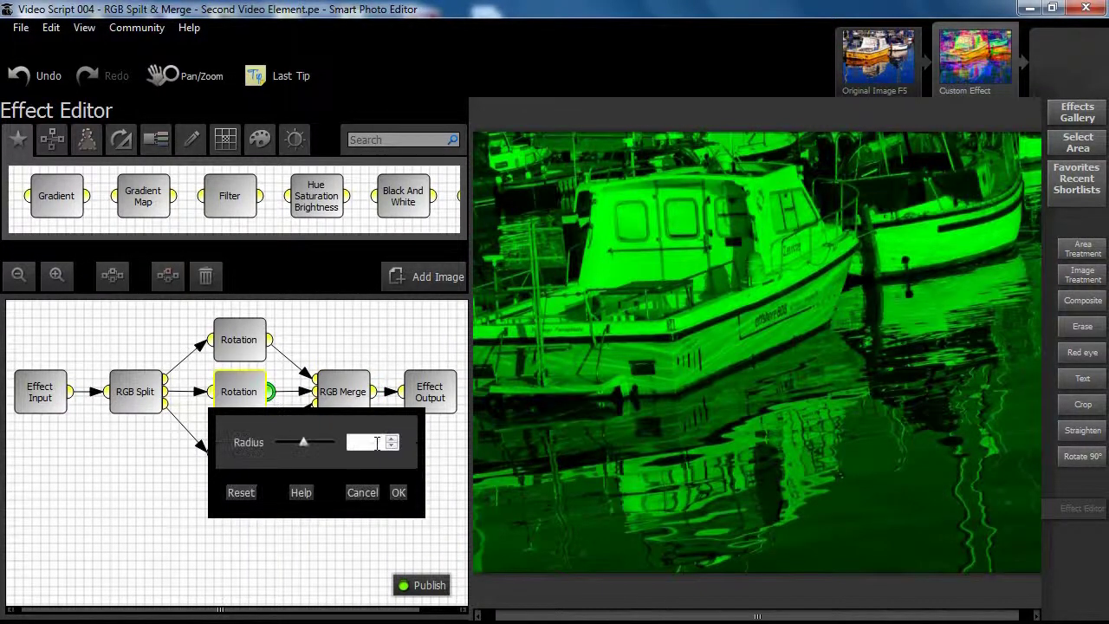
left_click(392, 439)
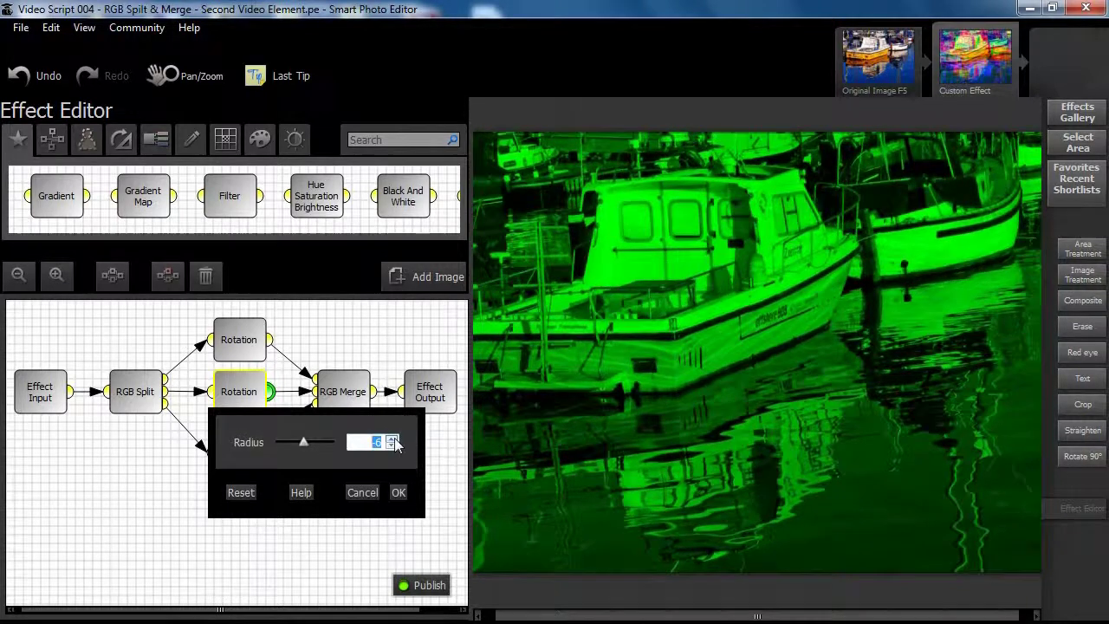
left_click(243, 494)
left_click(399, 493)
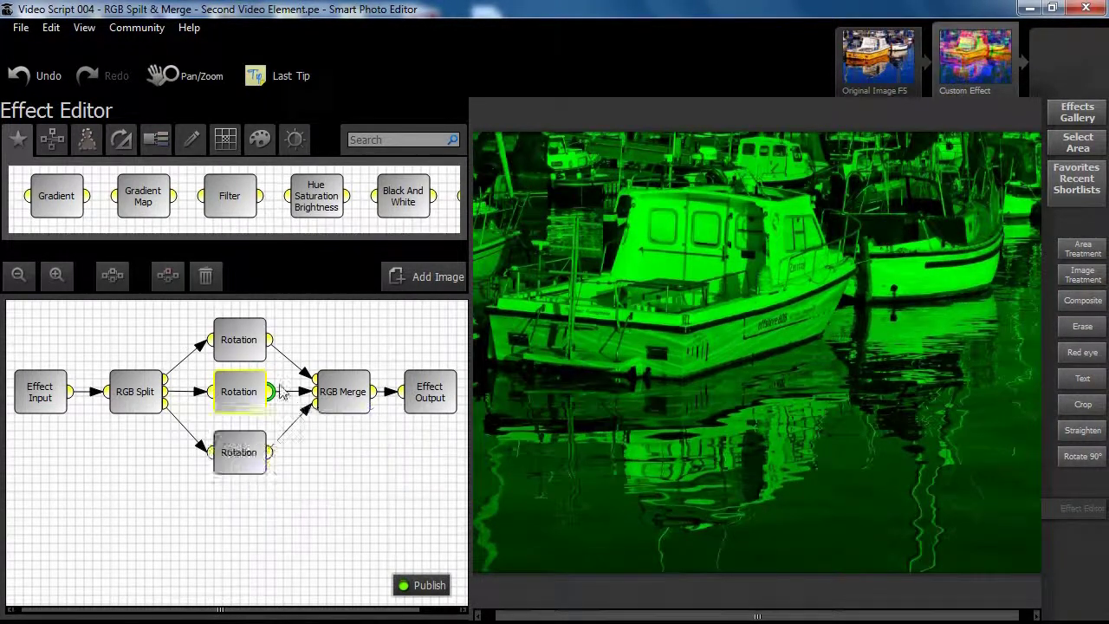
- Reset the red channel Rotation to default and preview the recombined full-colour RGB Merge
left_click(231, 340)
double_click(232, 340)
left_click(241, 440)
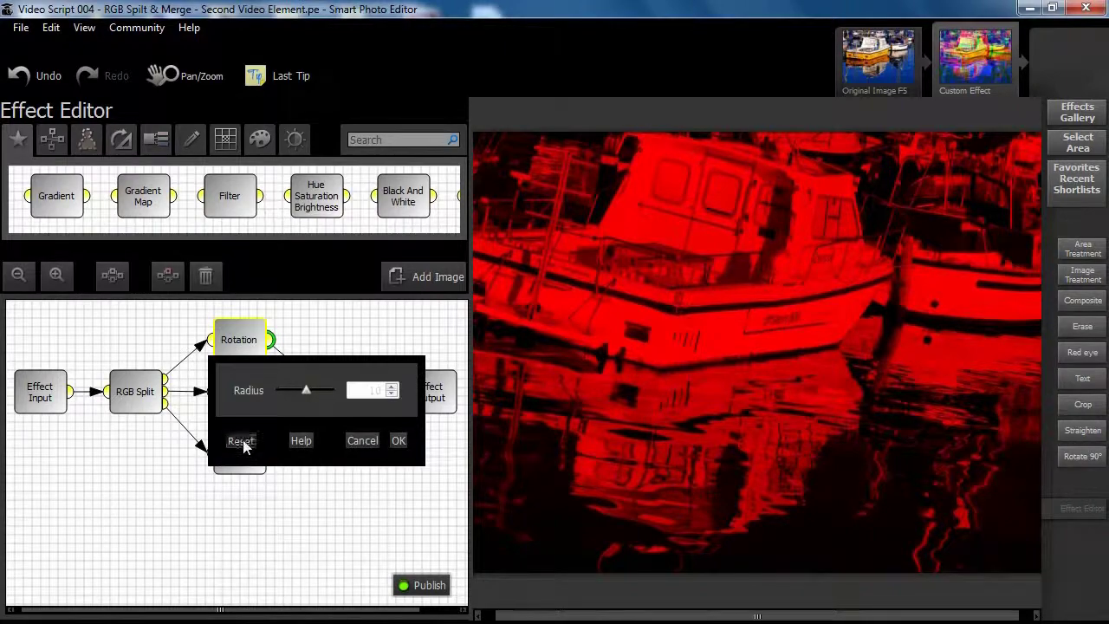
left_click(398, 441)
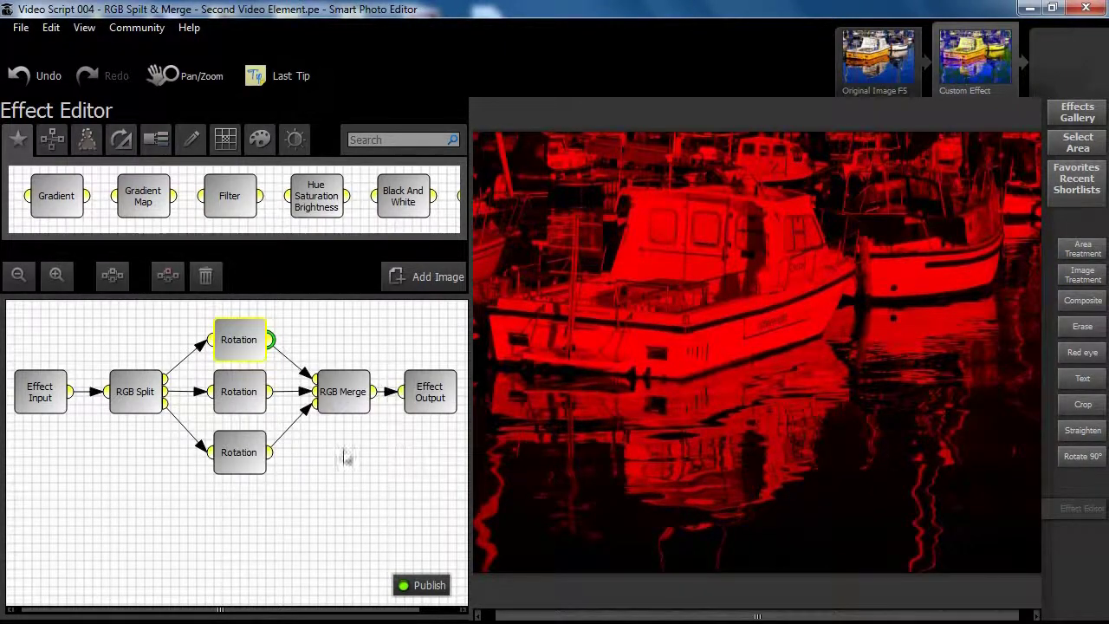
left_click(338, 395)
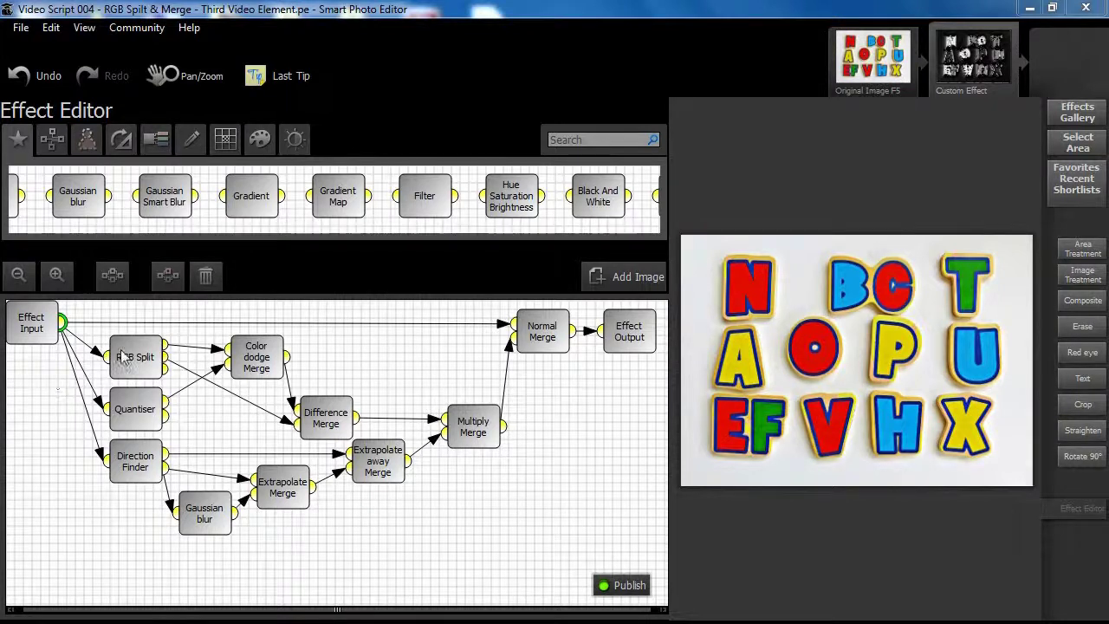
- Try the Quantiser's White on Black and Black on White outputs, keep White on Grey, then preview RGB Split's red channel
mouse_move(129, 329)
left_mouse_down()
mouse_move(295, 387)
mouse_move(323, 425)
left_mouse_up()
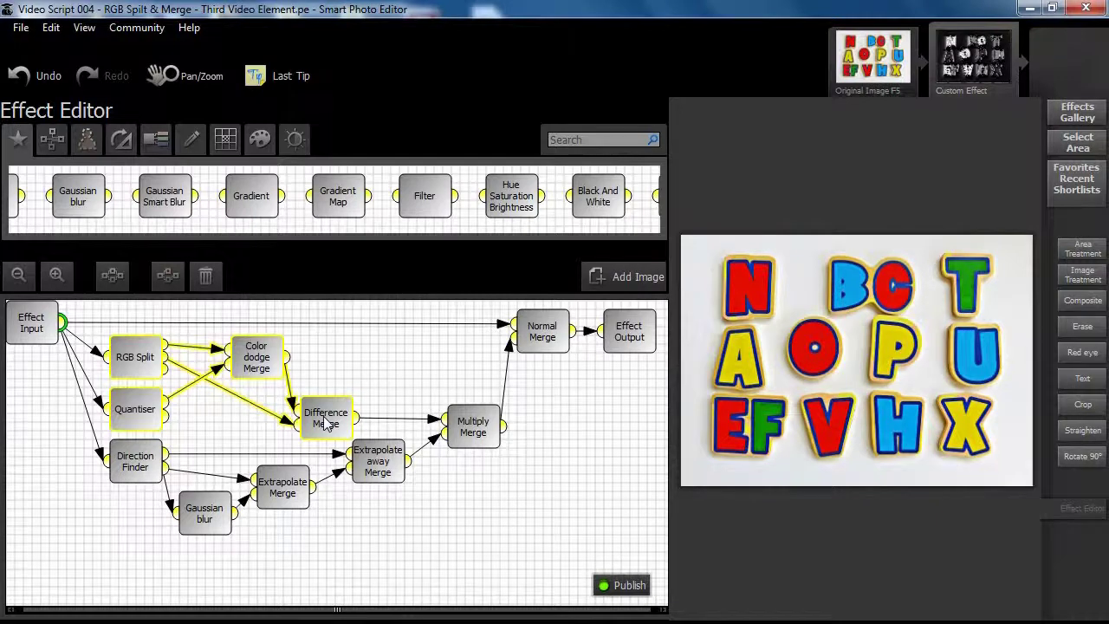
left_click(144, 412)
double_click(145, 413)
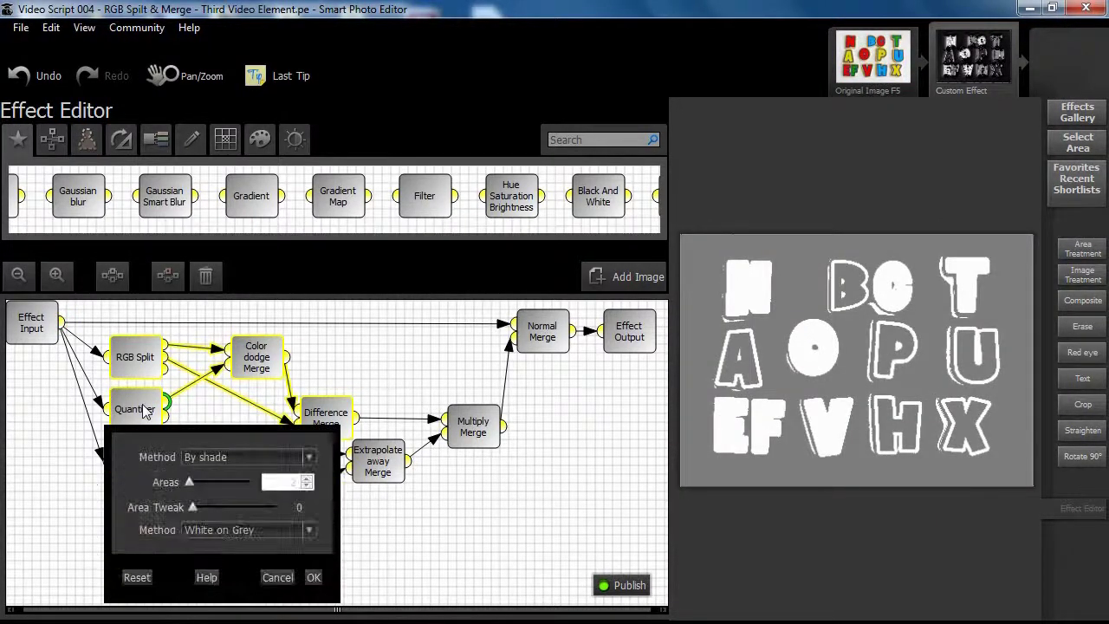
left_click(224, 529)
left_click(208, 546)
left_click(210, 530)
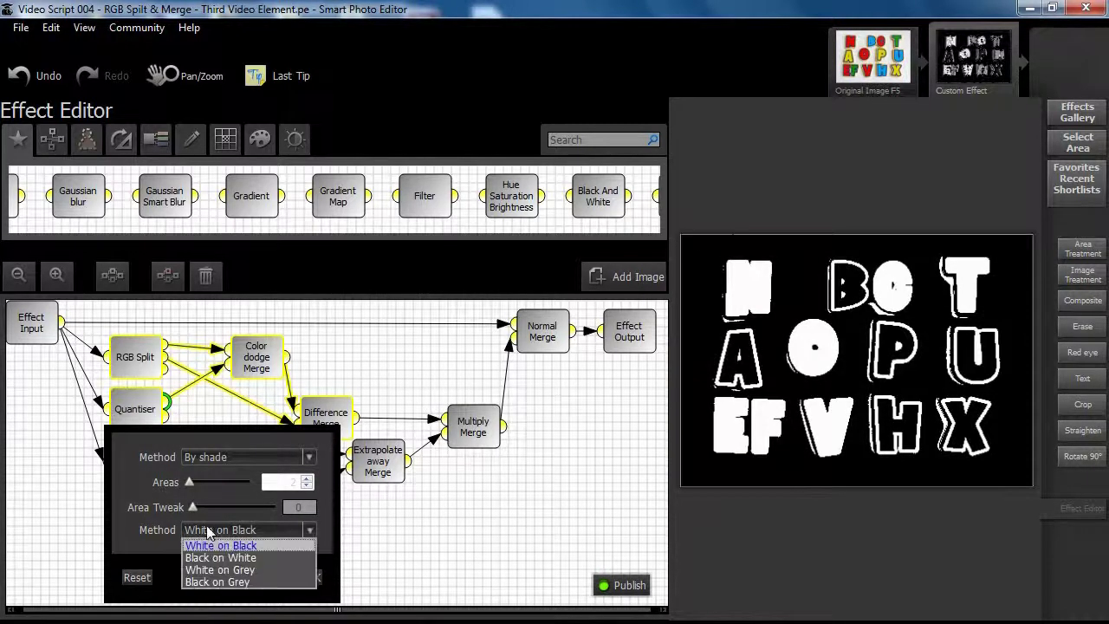
left_click(213, 558)
left_click(213, 530)
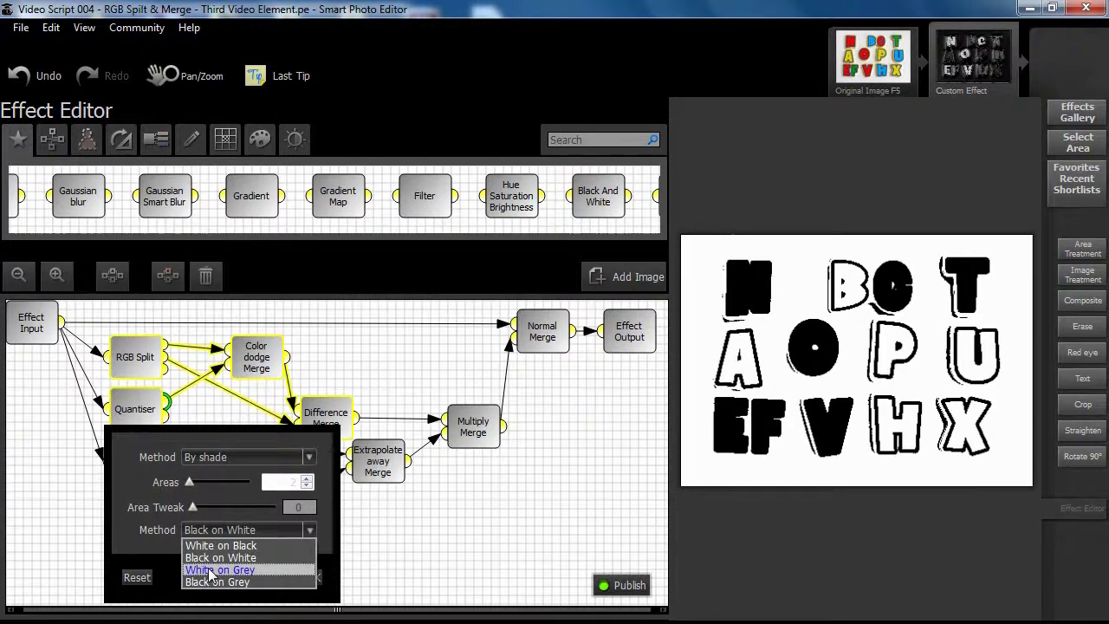
left_click(217, 571)
left_click(314, 578)
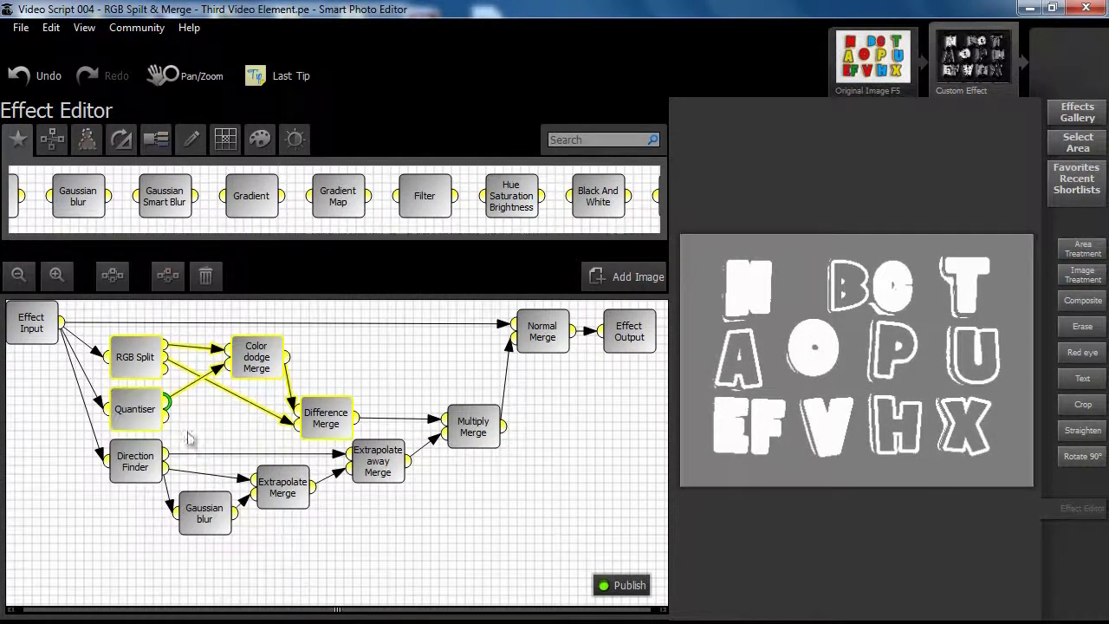
left_click(166, 345)
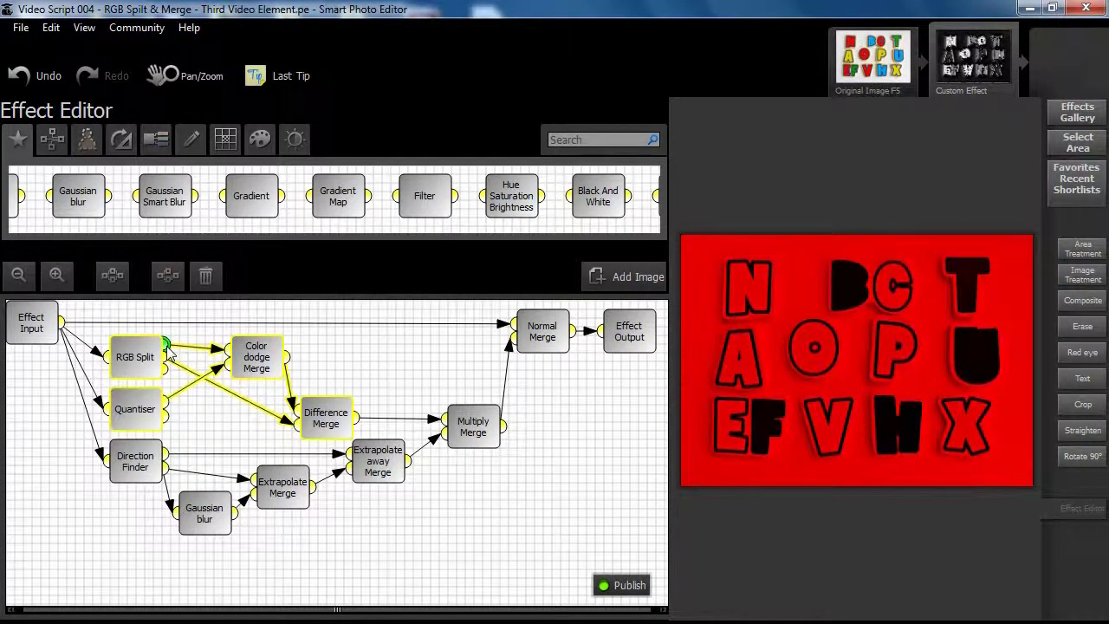
- Preview the Color dodge Merge and Difference Merge outputs, then select the Direction Finder branch nodes
left_click(262, 360)
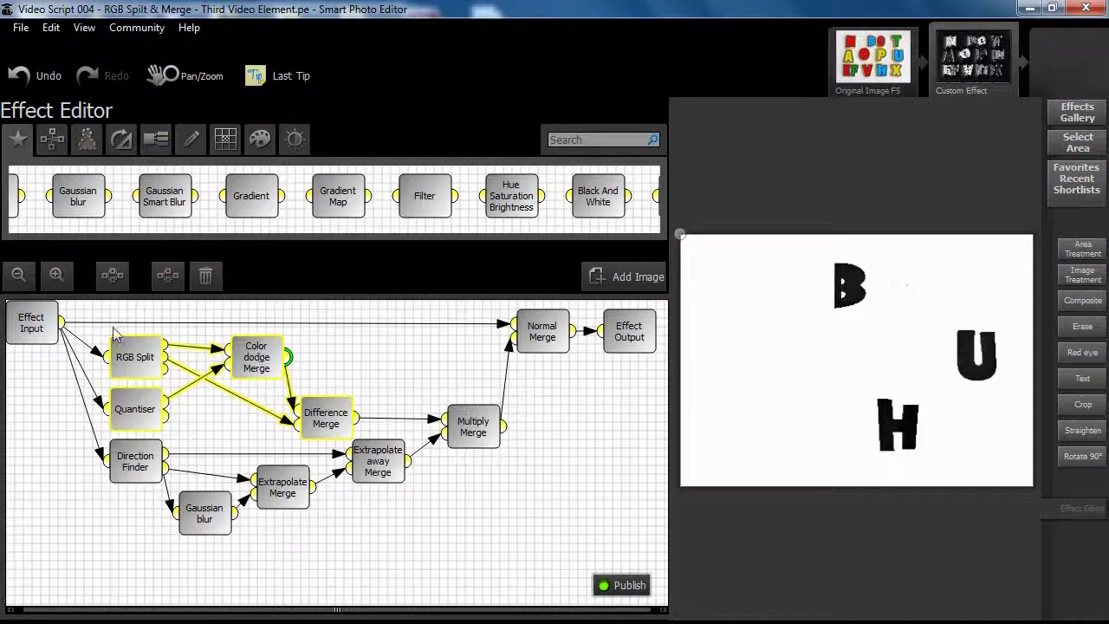
mouse_move(168, 360)
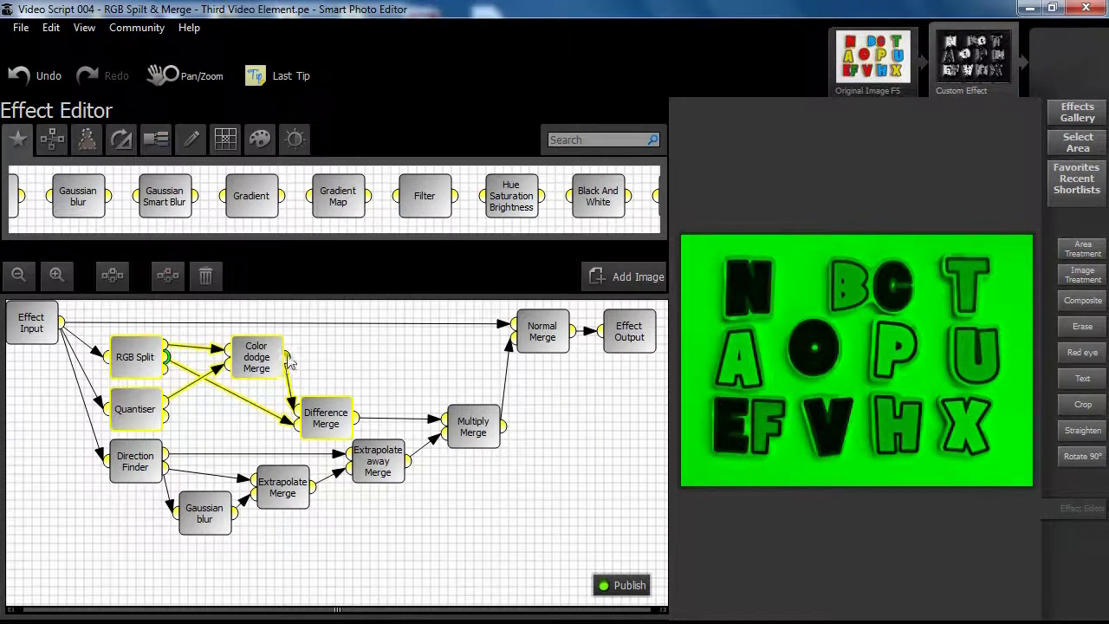
mouse_move(328, 422)
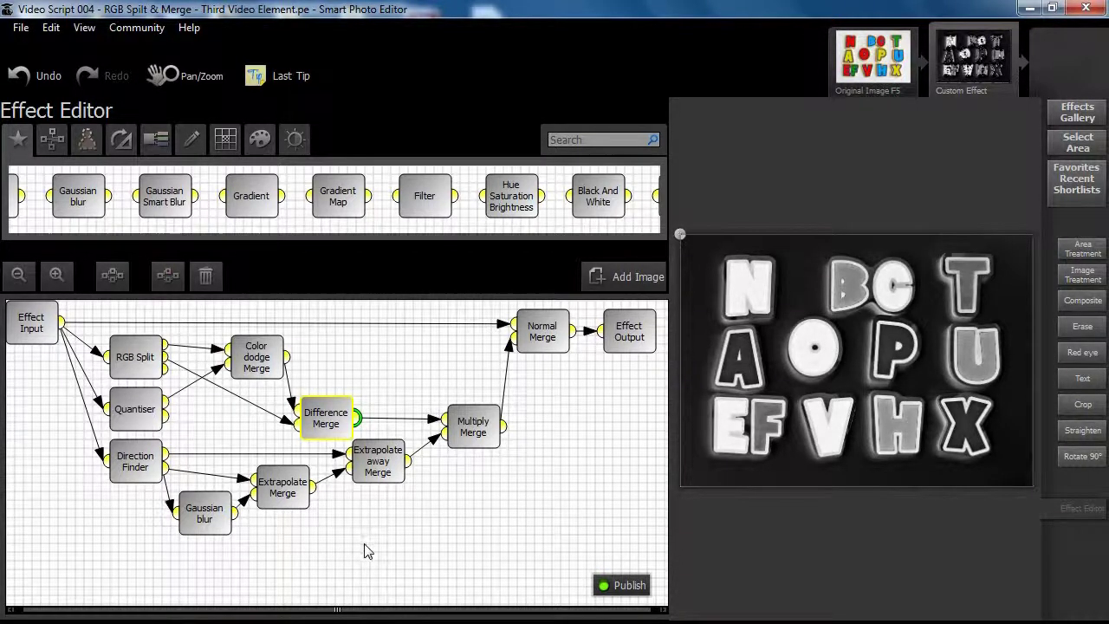
left_click_drag(289, 551, 113, 440)
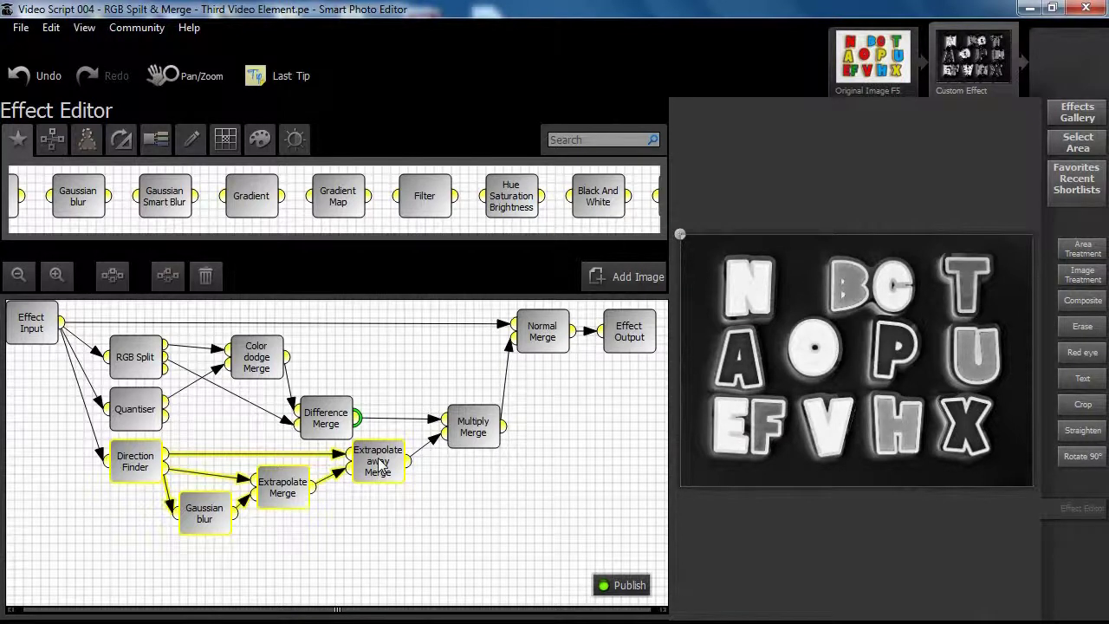
- Preview Direction Finder's second output as embossed grey letters, then select Gaussian blur and Extrapolate Merge
left_click(134, 520)
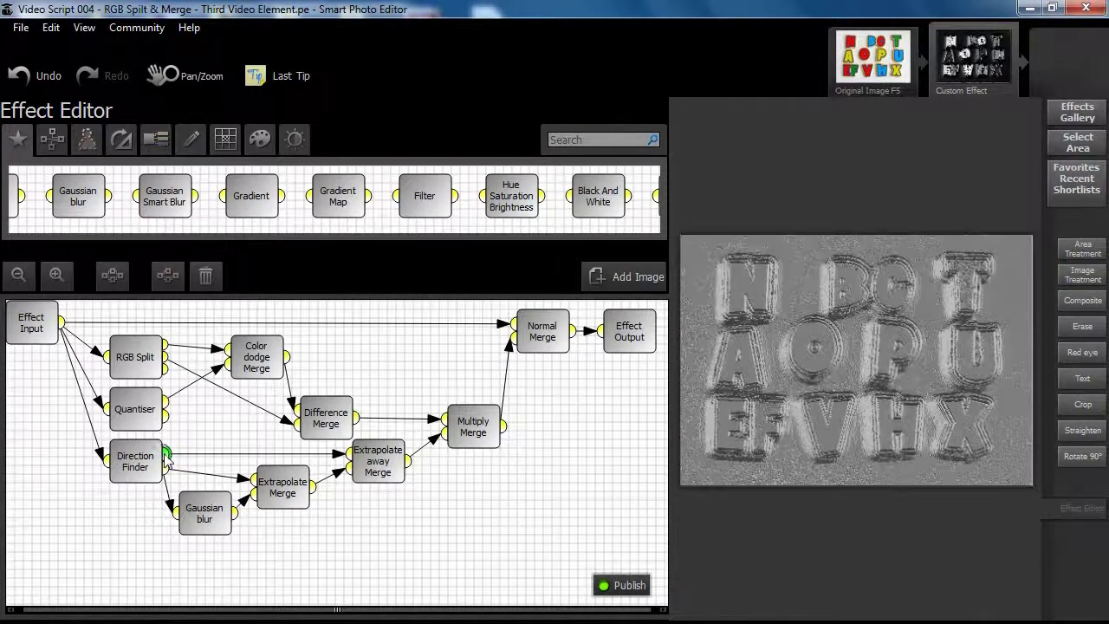
mouse_move(166, 468)
left_click(166, 467)
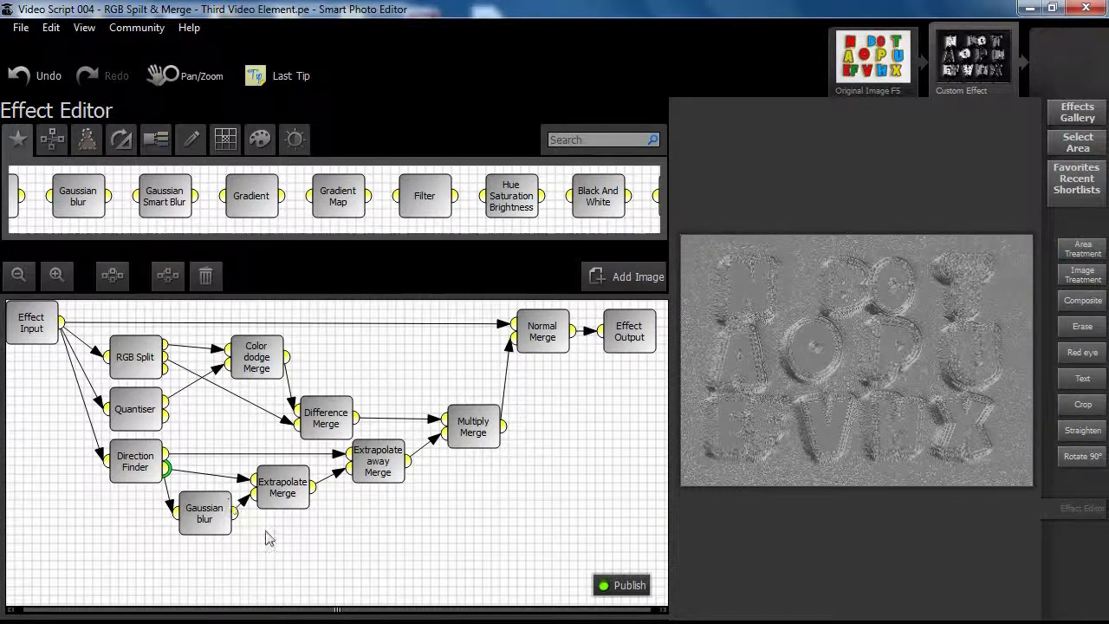
left_click_drag(232, 553, 298, 470)
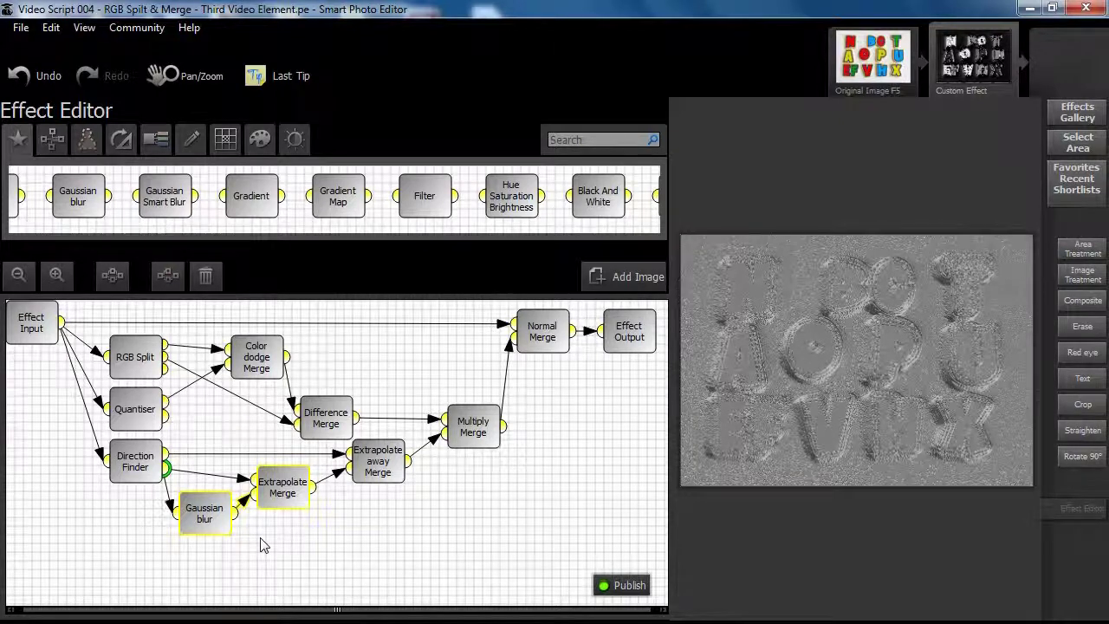
- Preview the noisy Extrapolate Merge output and show Extrapolate away Merge's settings at opacity 1.000
left_click(282, 490)
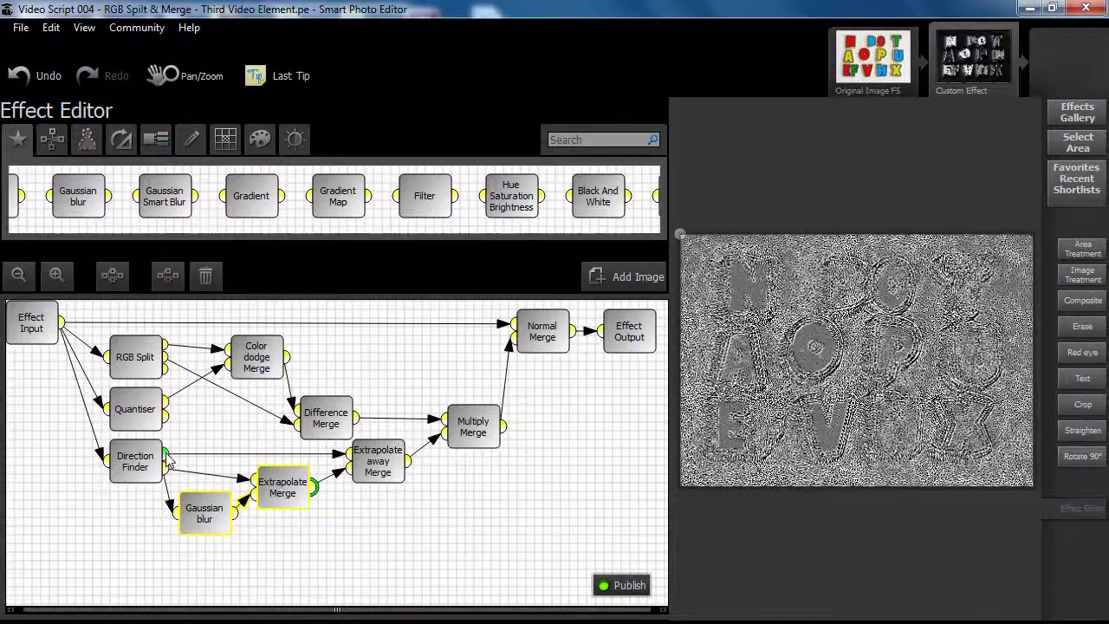
mouse_move(166, 460)
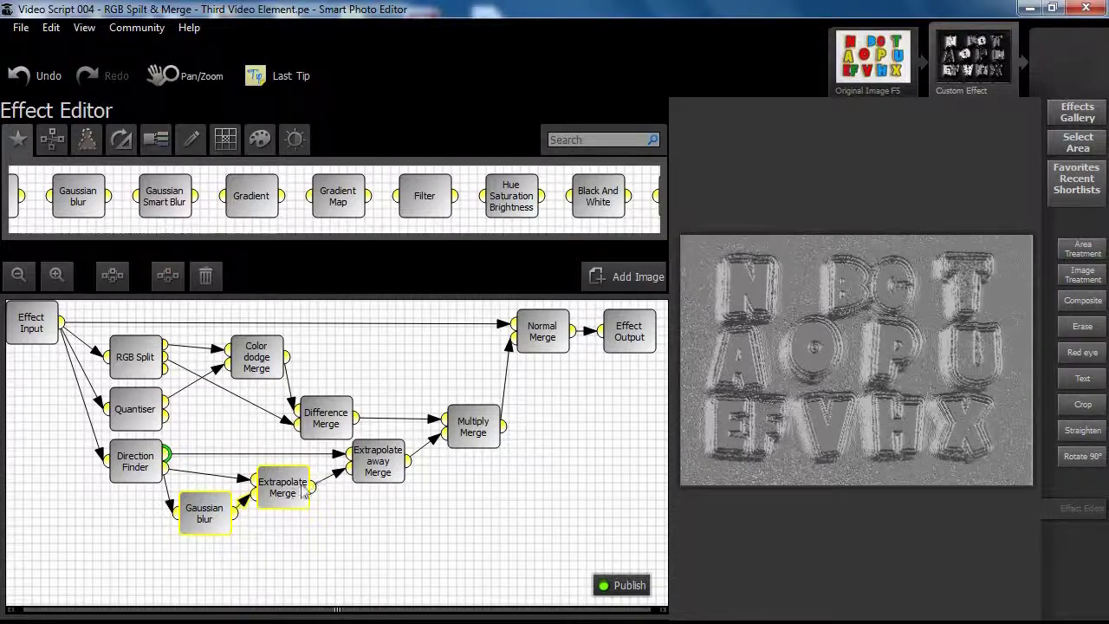
left_click(374, 463)
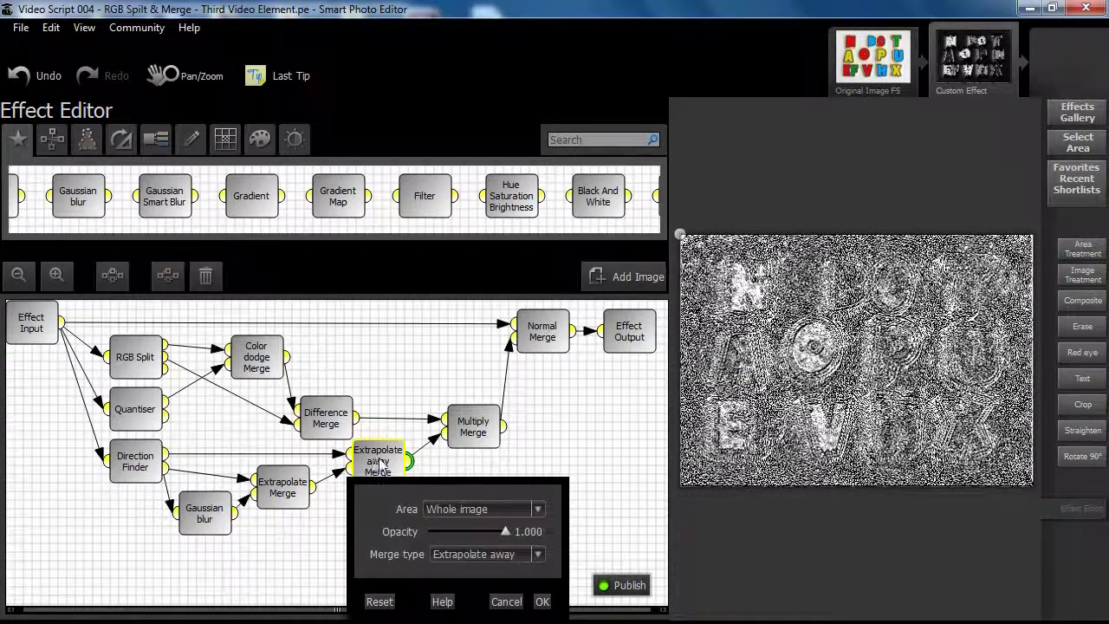
- Check the Multiply Merge settings, then compare the original coloured letters with the final Normal Merge result
left_click(444, 470)
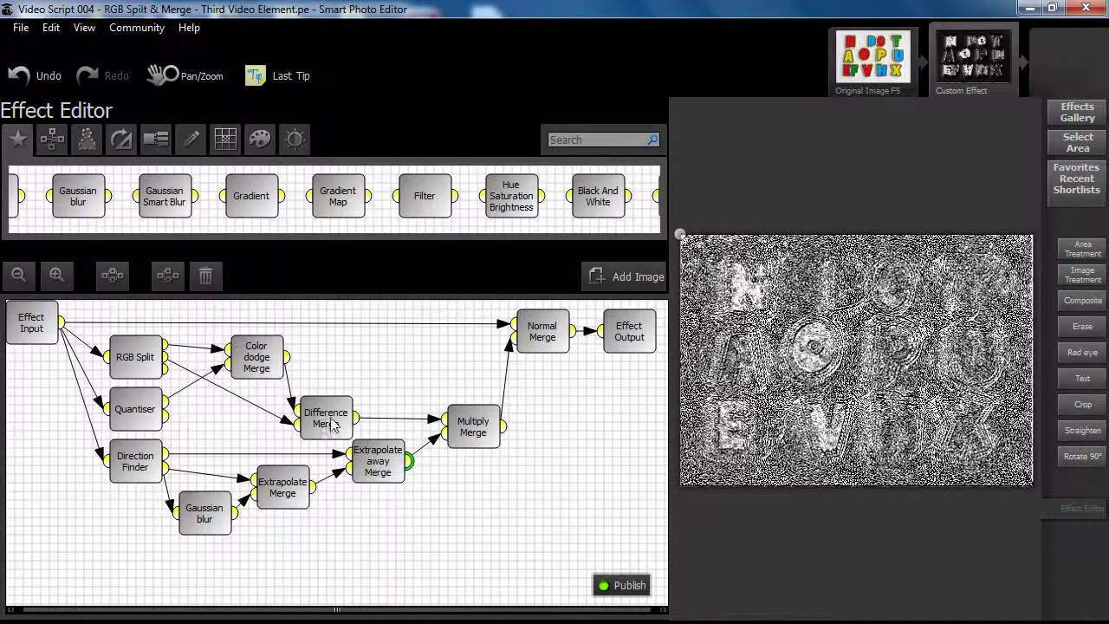
left_click(473, 422)
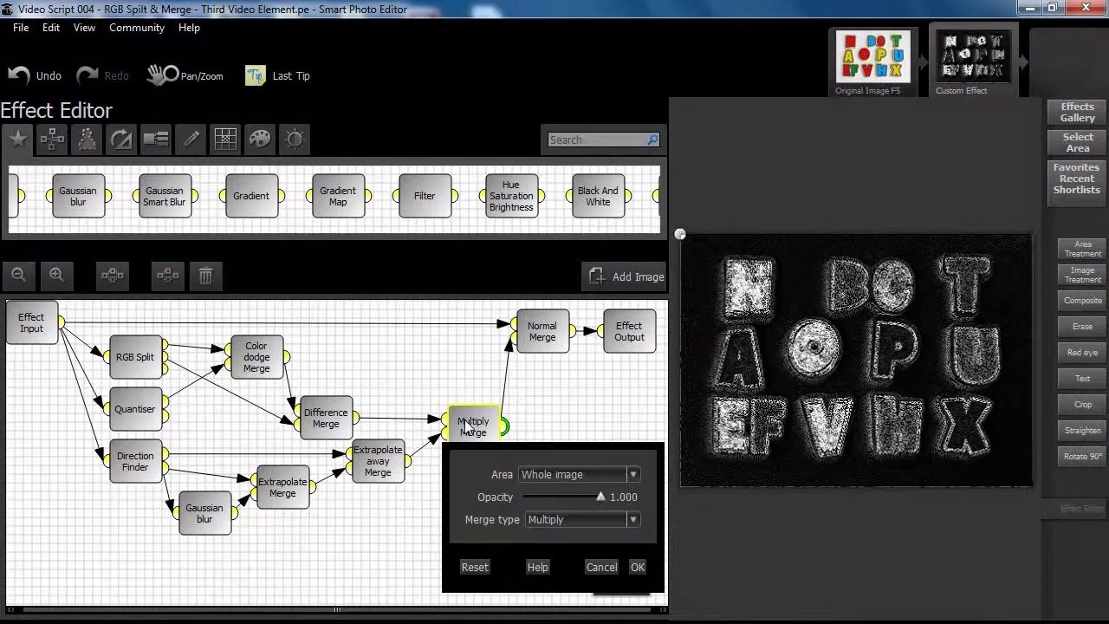
left_click(522, 430)
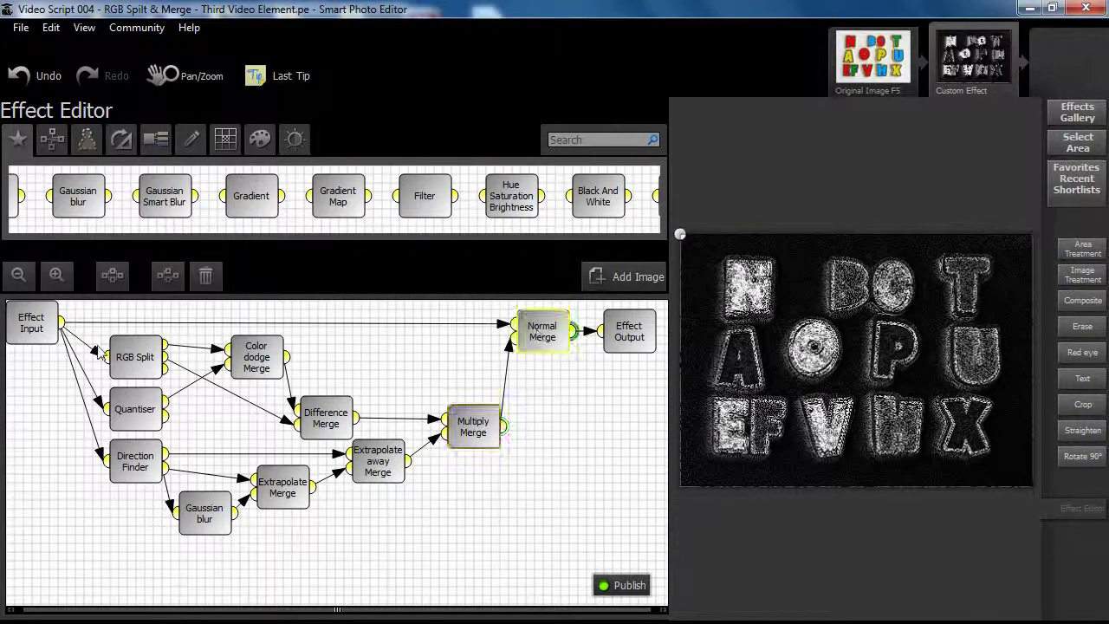
left_click(44, 328)
left_click(538, 328)
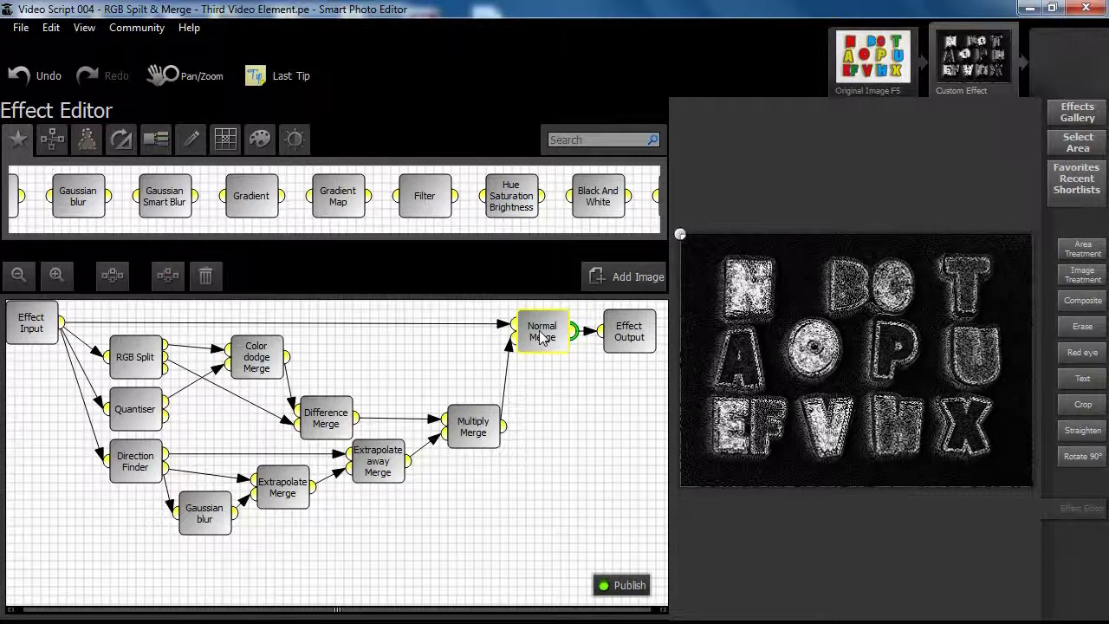
- Cycle the final merge's type from Add through Subtract, Overlay, Difference and others, stopping on Hue
double_click(541, 336)
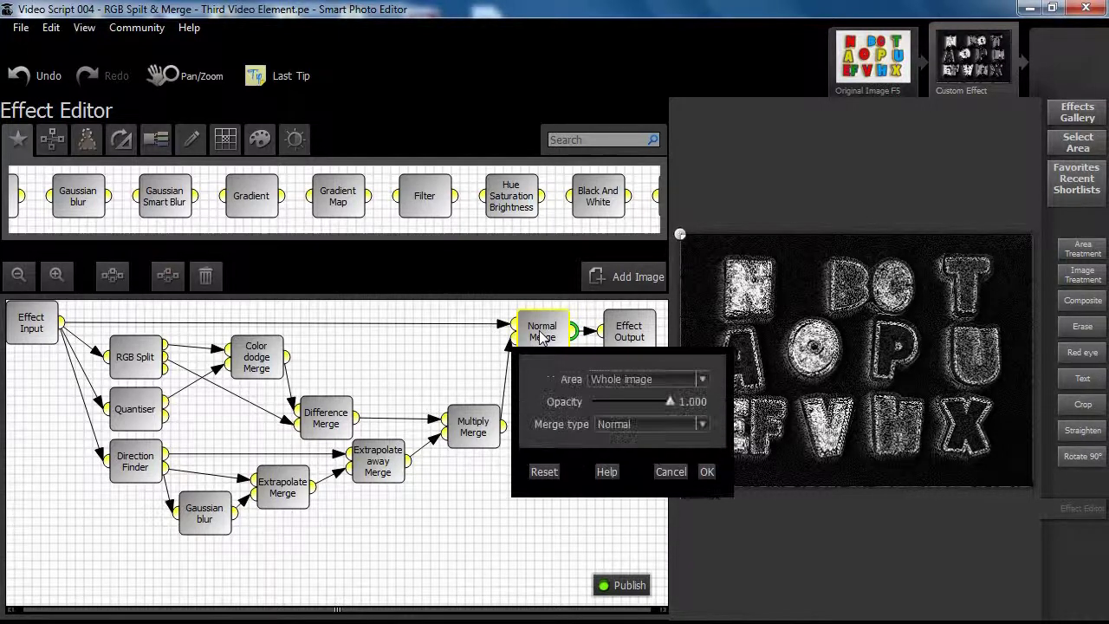
left_click(702, 425)
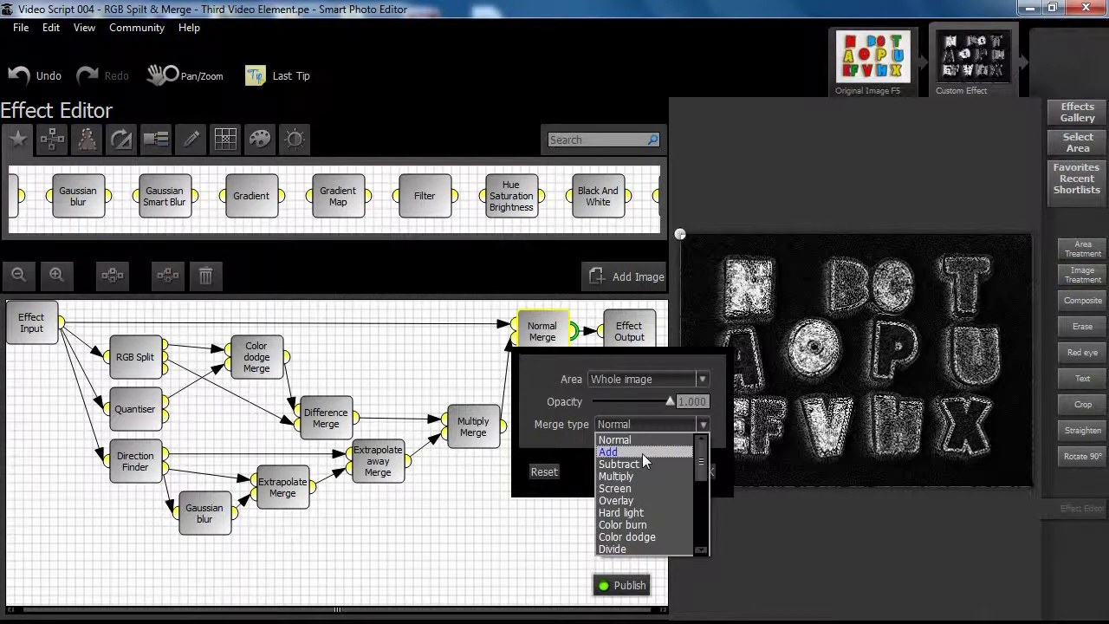
left_click(645, 452)
key("Down")
key("Down")
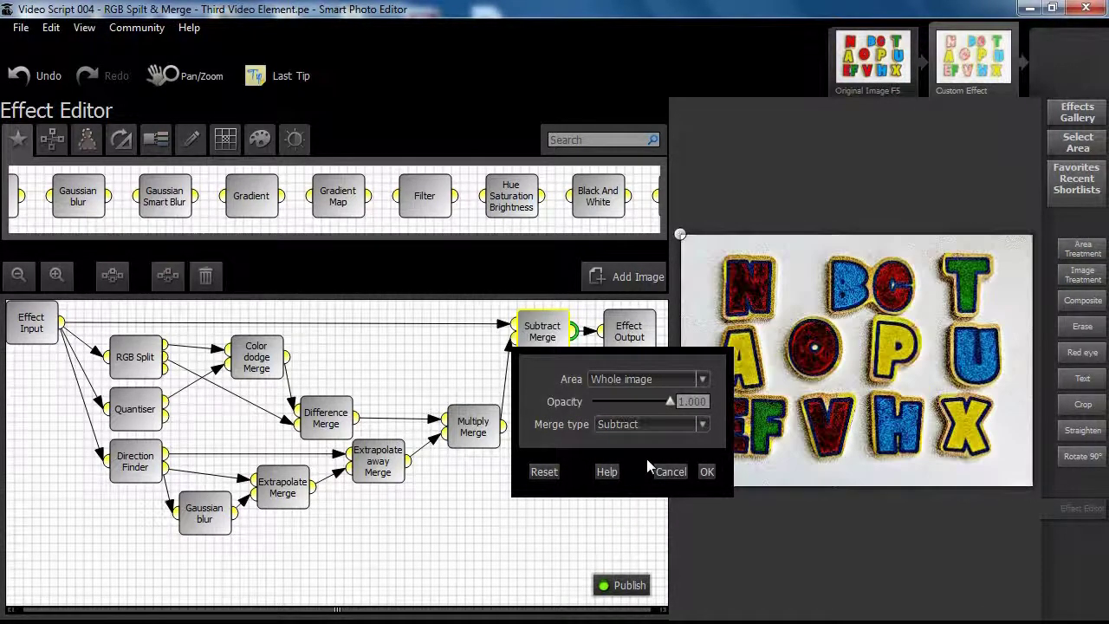
key("Down")
key("Down")
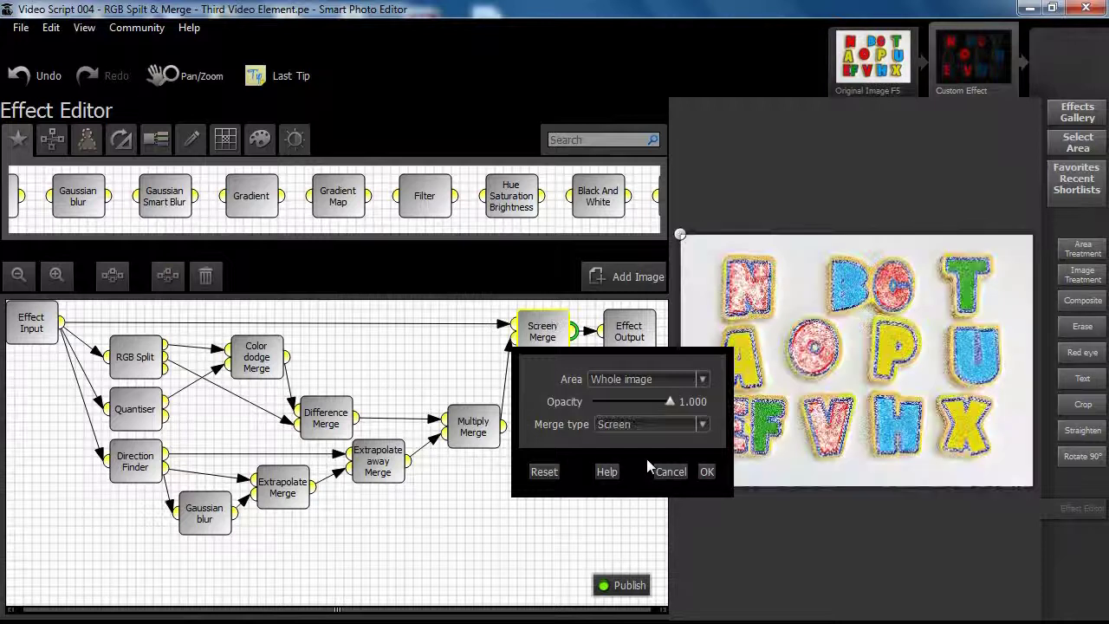
key("Down")
key("Down")
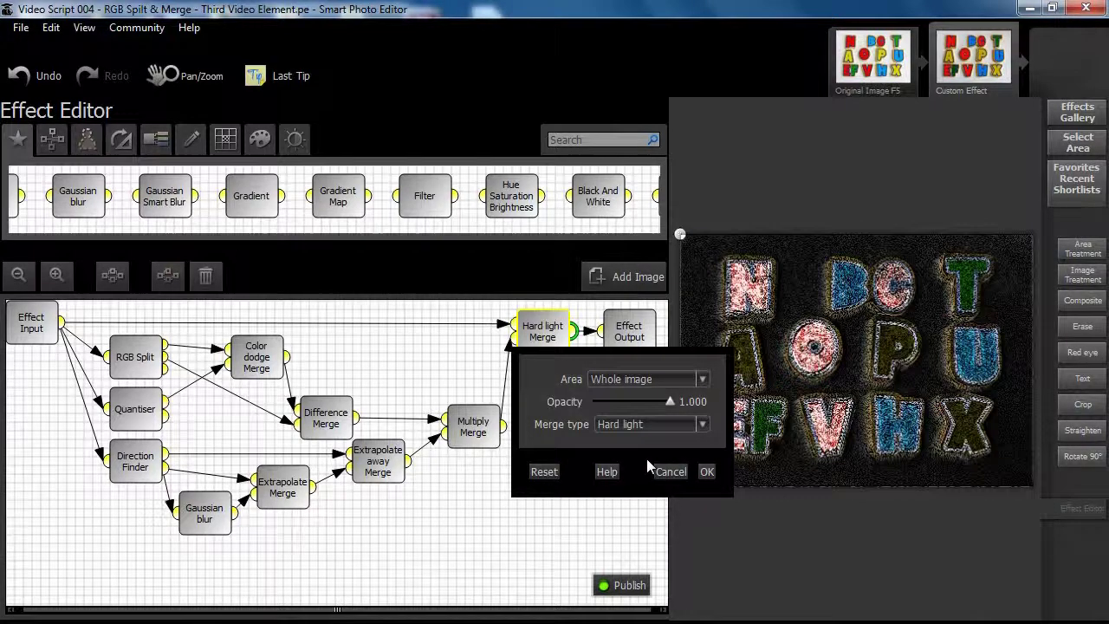
key("Down")
key("Down")
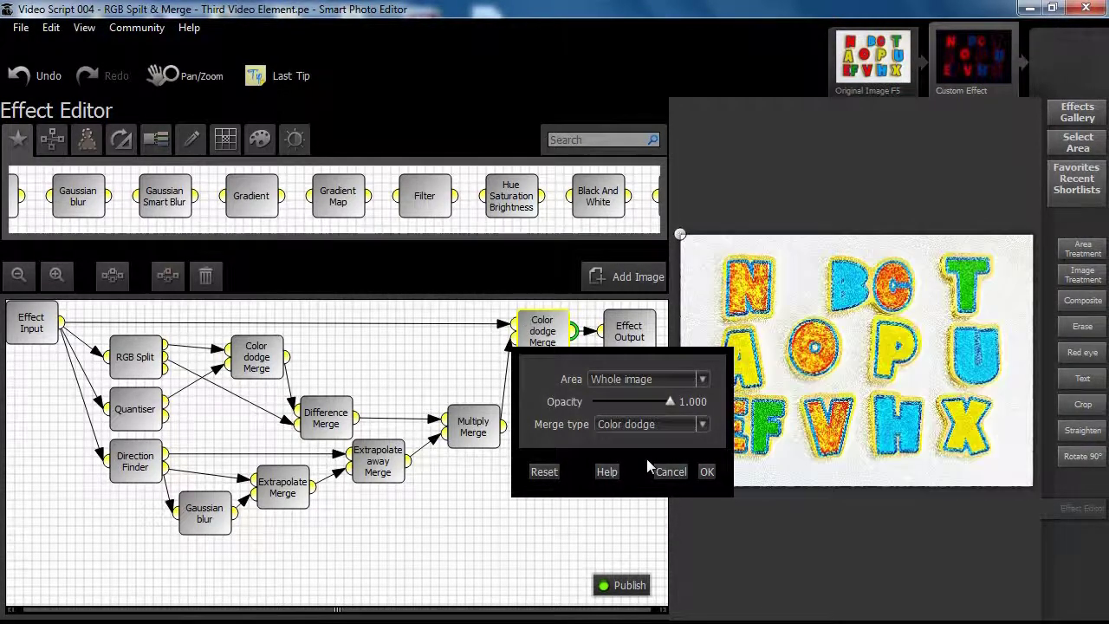
key("Down")
key("Down")
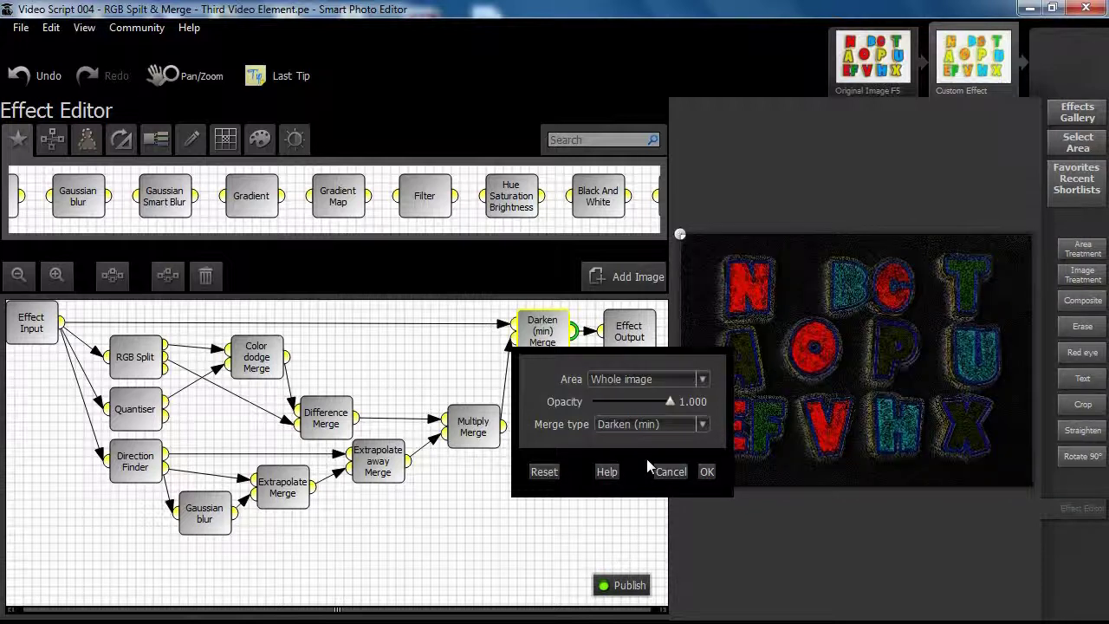
key("Down")
key("Down")
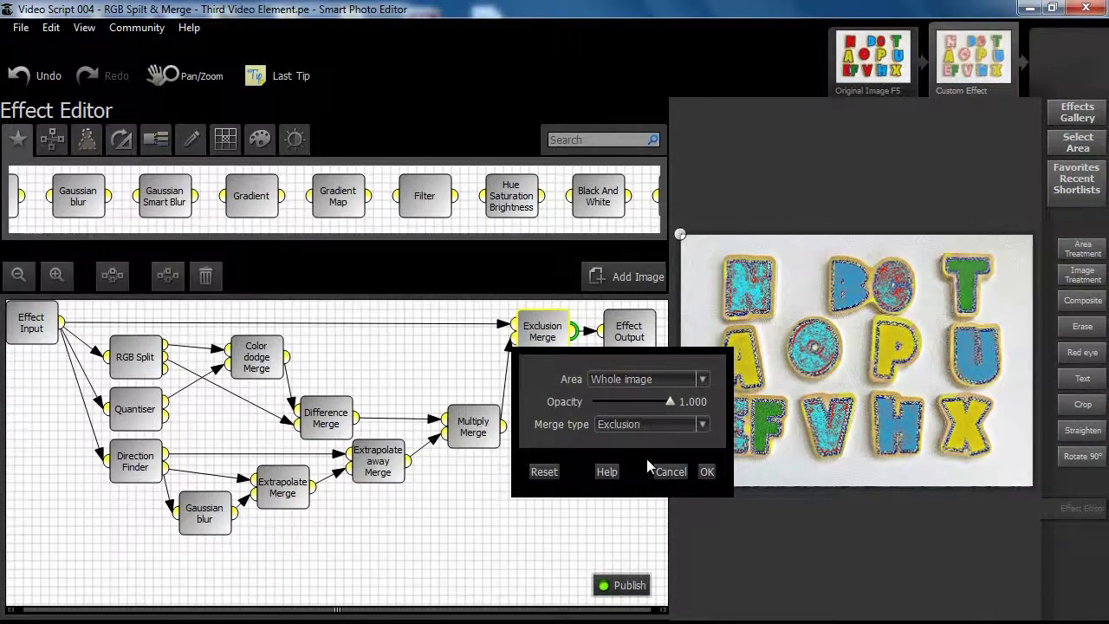
key("Down")
key("Down")
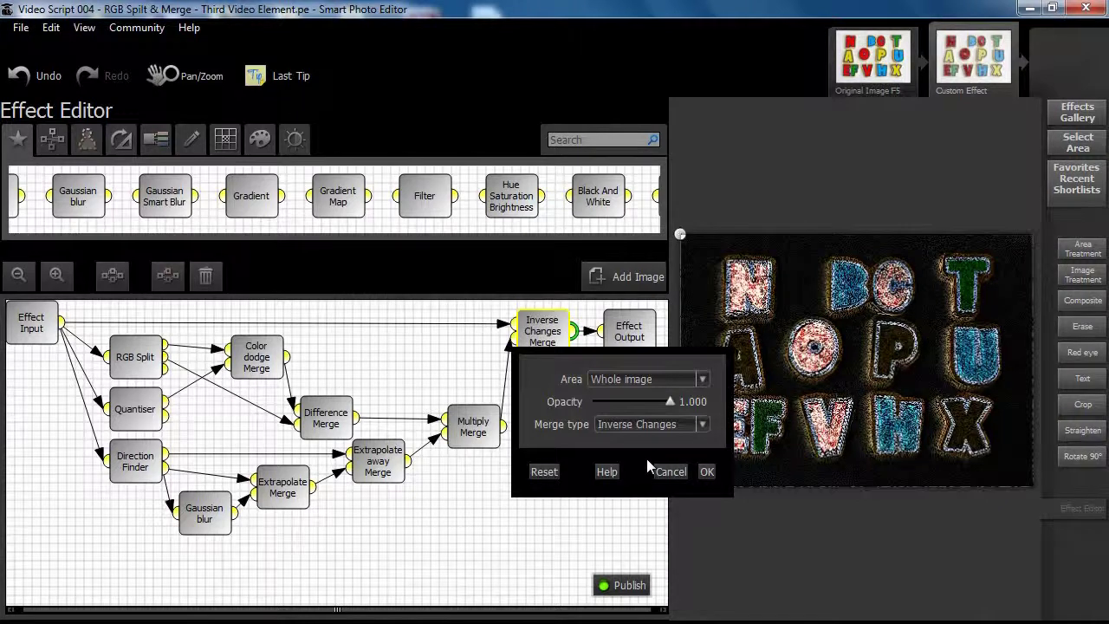
key("Down")
key("Down")
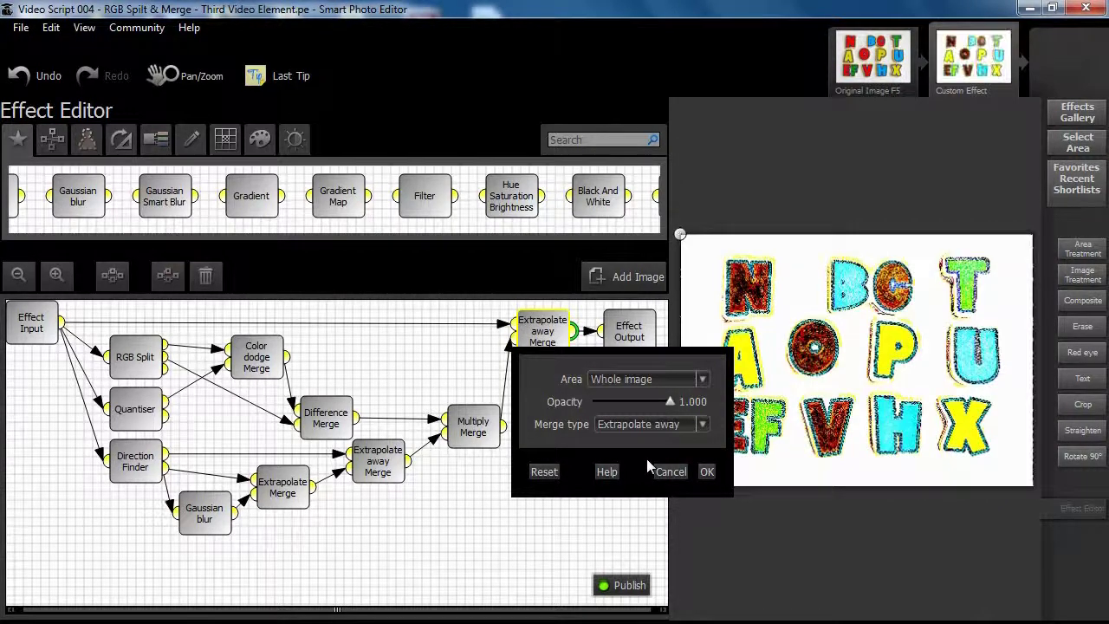
key("Down")
key("Down")
key("Down")
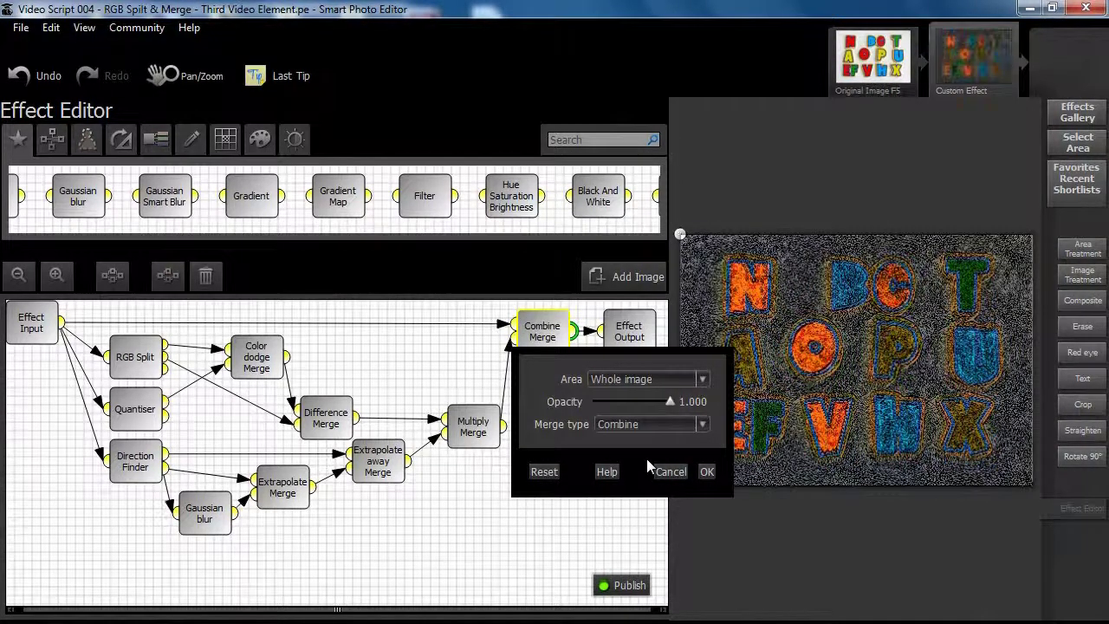
key("Down")
key("Down")
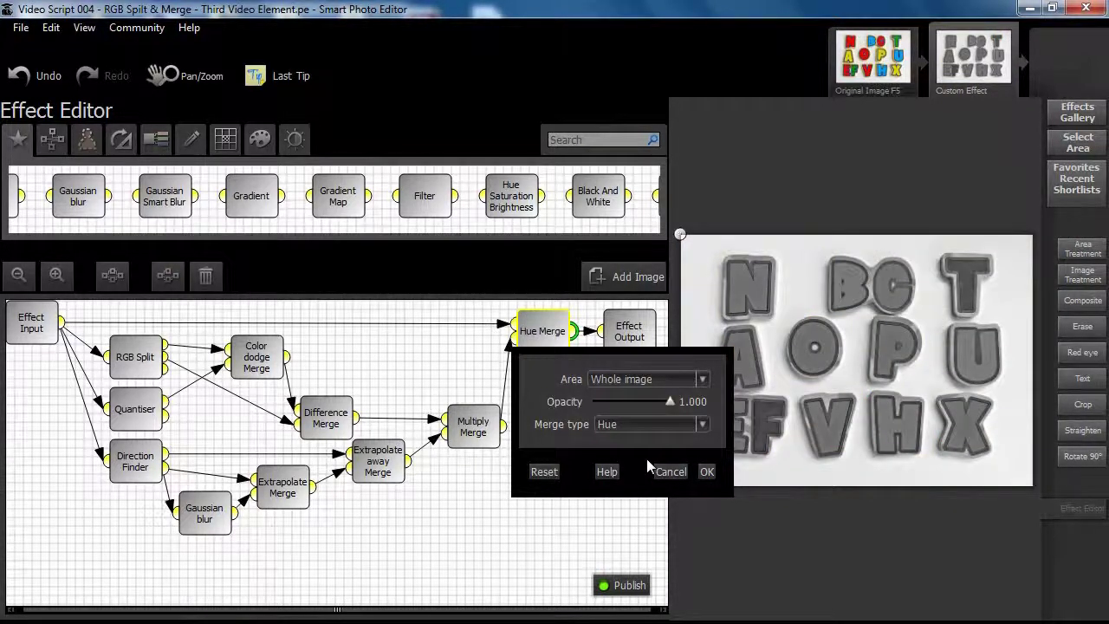
- Set the final merge back to Normal and lower its opacity to about 0.65
left_click(703, 423)
left_click_drag(703, 517, 702, 446)
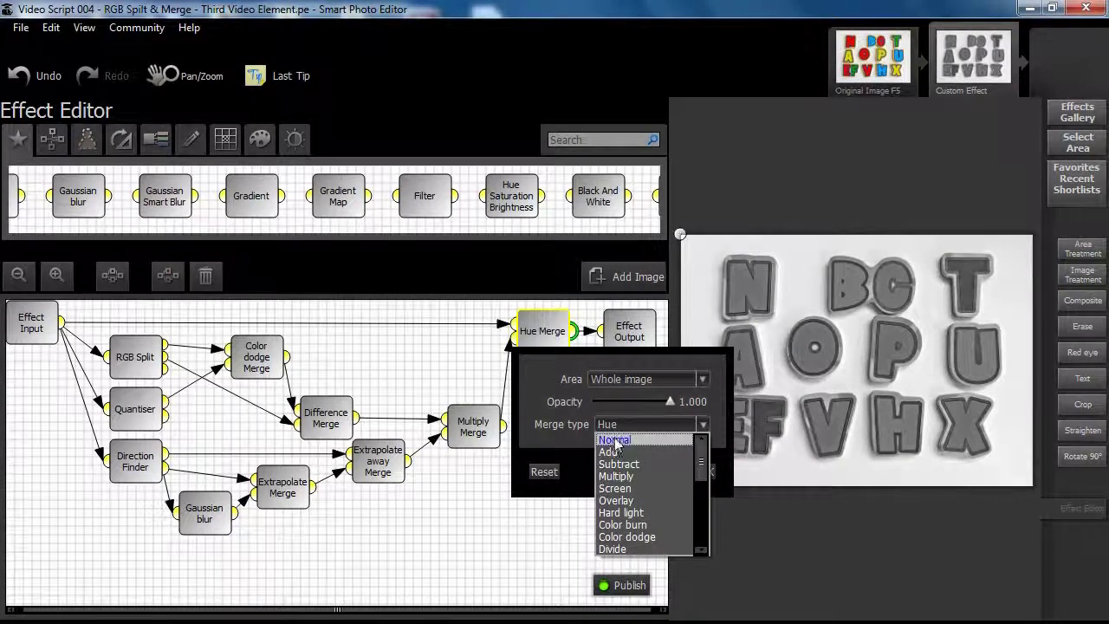
left_click(643, 439)
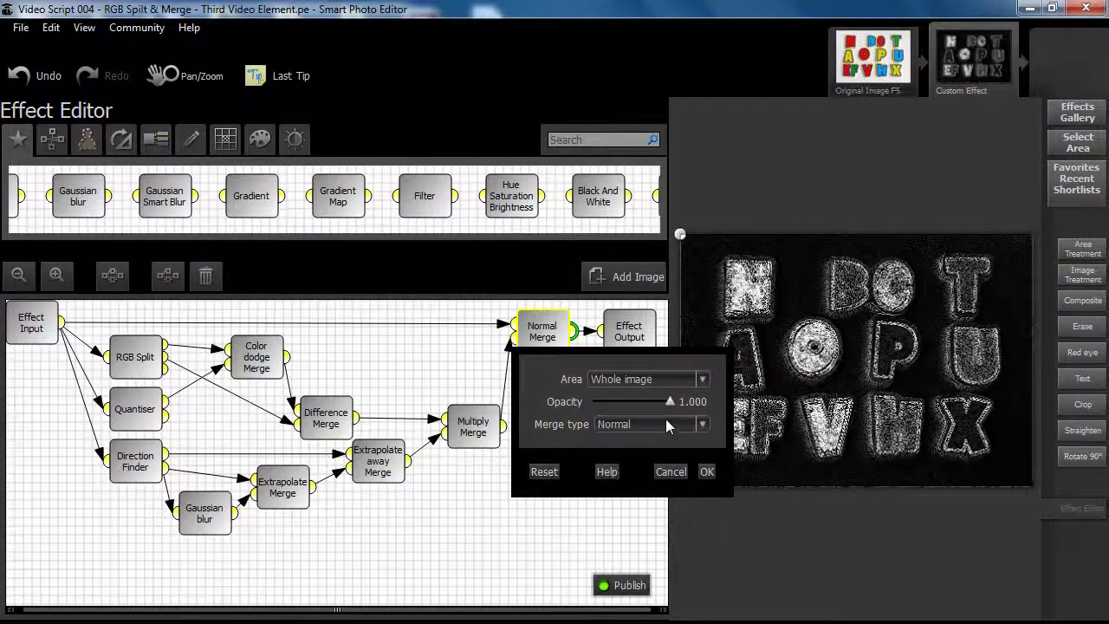
left_click(686, 404)
left_click_drag(671, 400, 659, 402)
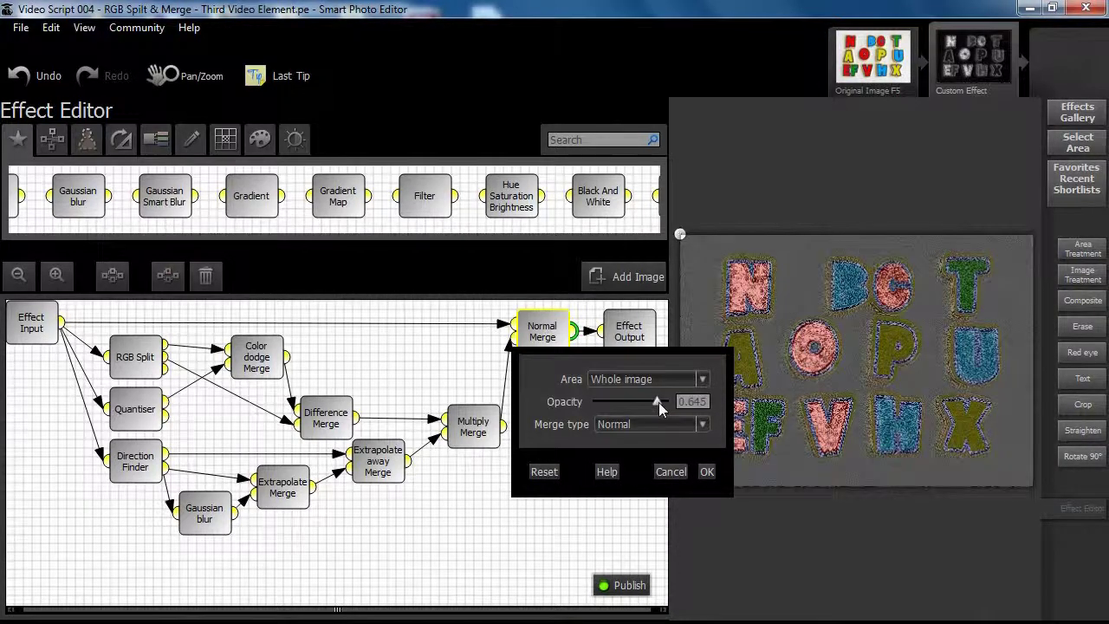
- Try the final merge as Add, then Subtract with slightly reduced opacity
left_click(701, 425)
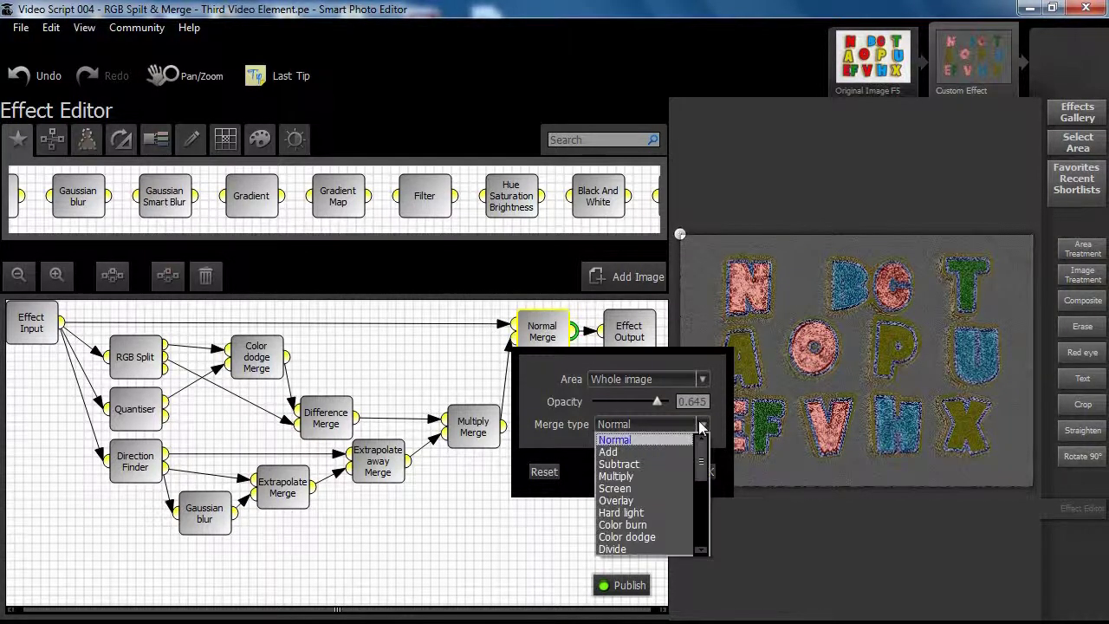
left_click(614, 451)
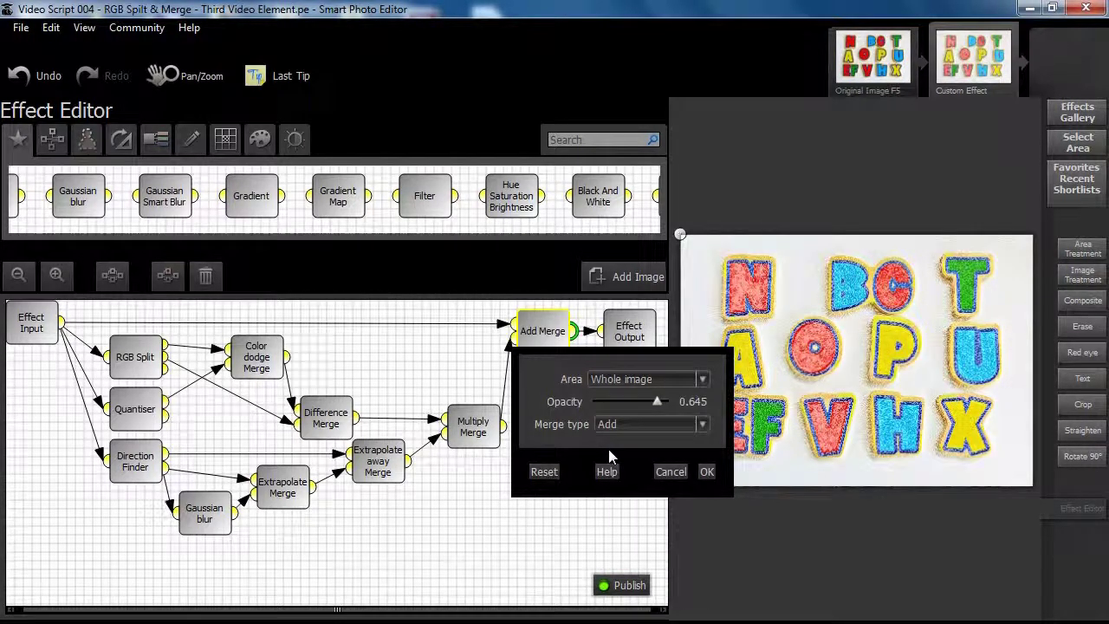
key("Down")
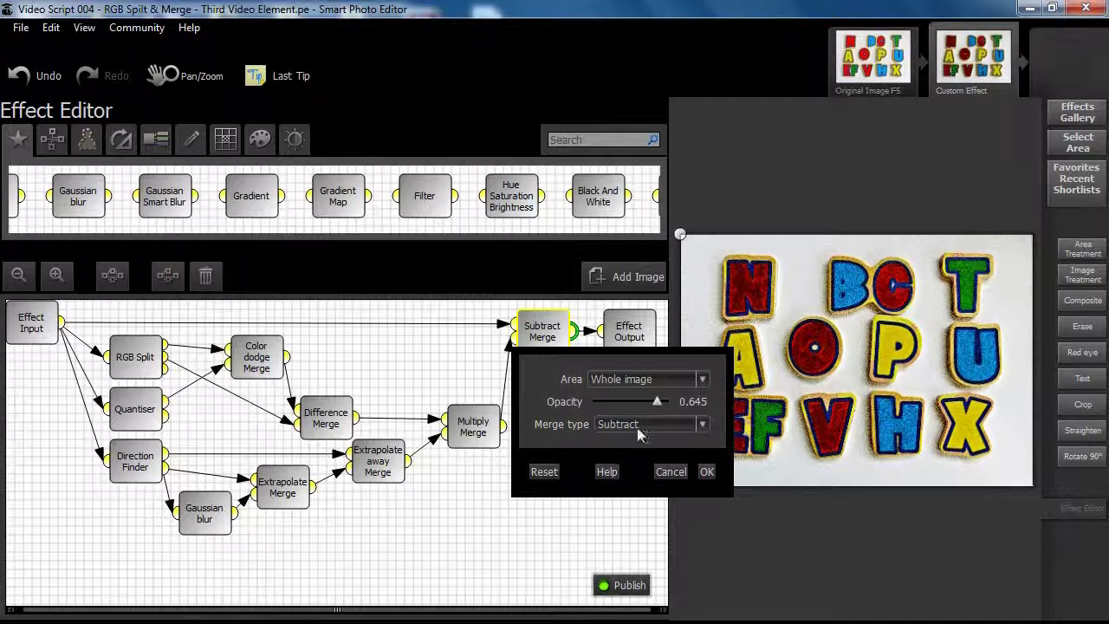
mouse_move(657, 403)
left_mouse_down()
mouse_move(625, 401)
mouse_move(661, 401)
mouse_move(628, 402)
mouse_move(656, 416)
left_mouse_up()
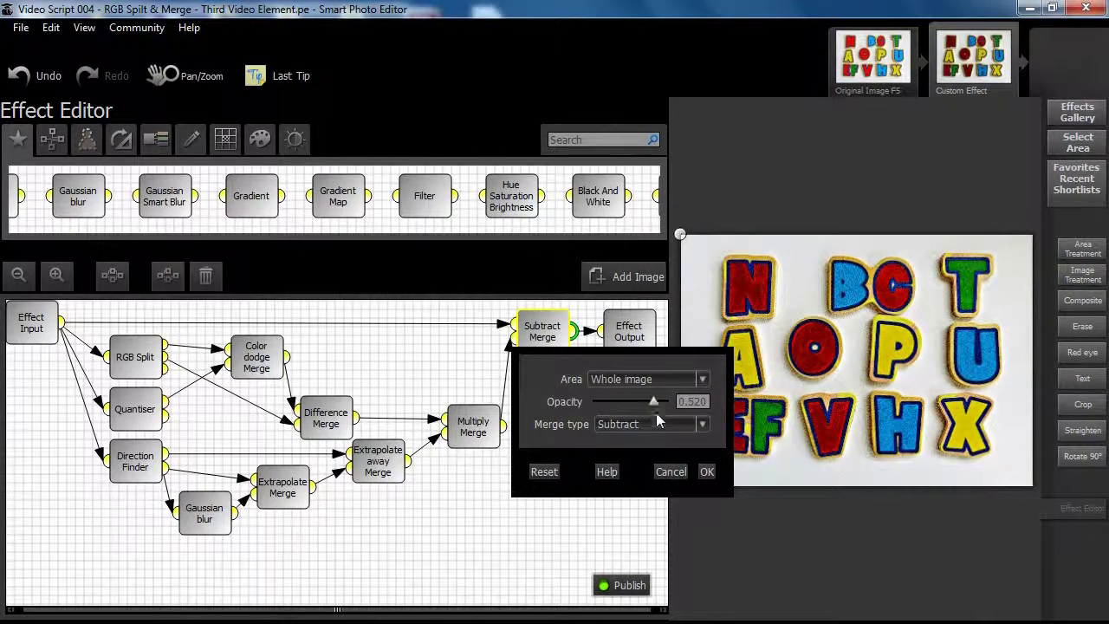
- Step the final merge from Multiply through the modes to Extrapolate at full opacity, and apply
left_click(703, 425)
left_click(638, 477)
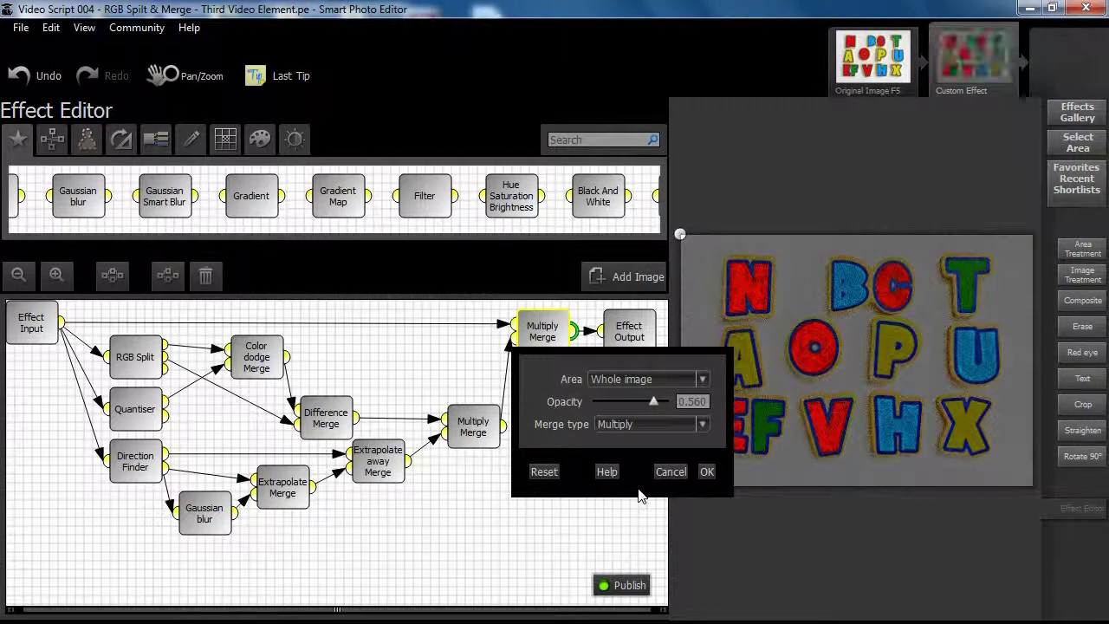
key("Down")
key("Down")
key("Down")
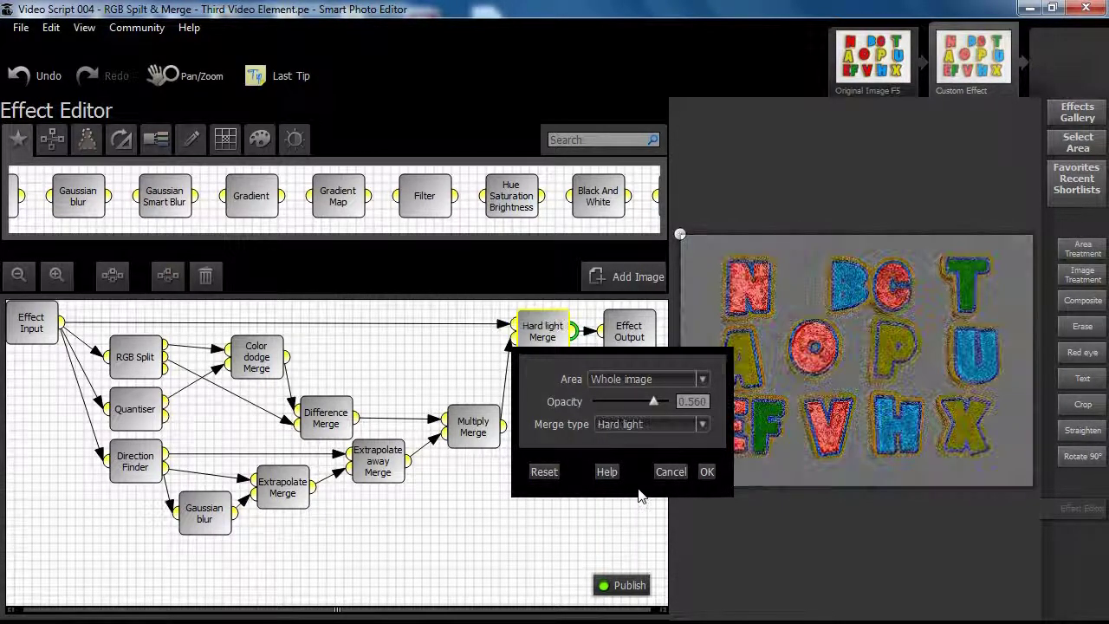
key("Down")
key("Down")
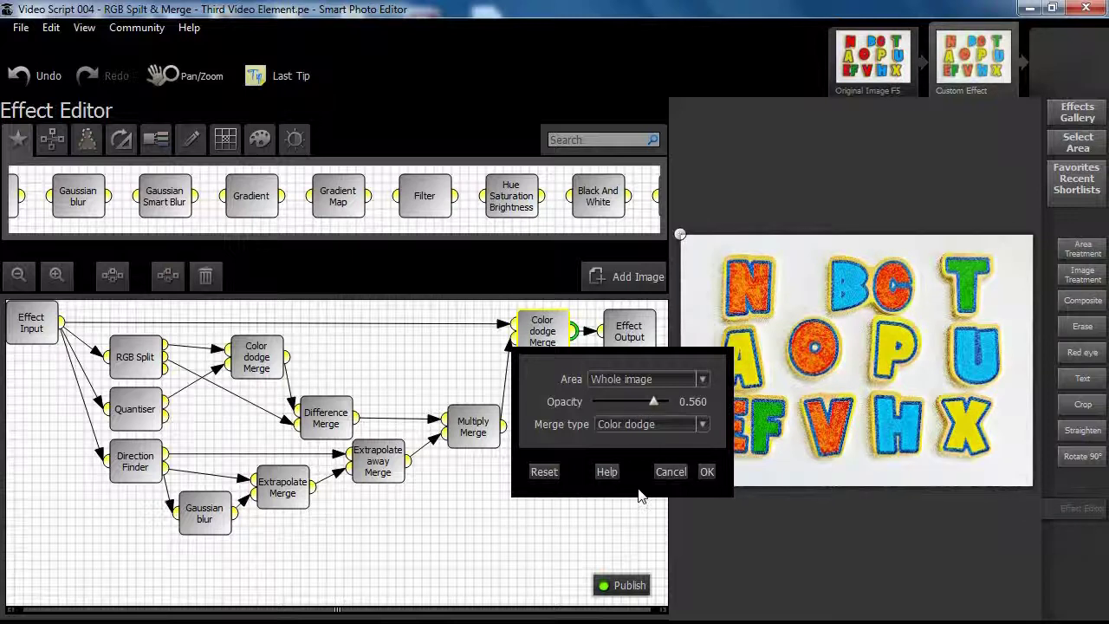
key("Down")
key("Down")
key("Down")
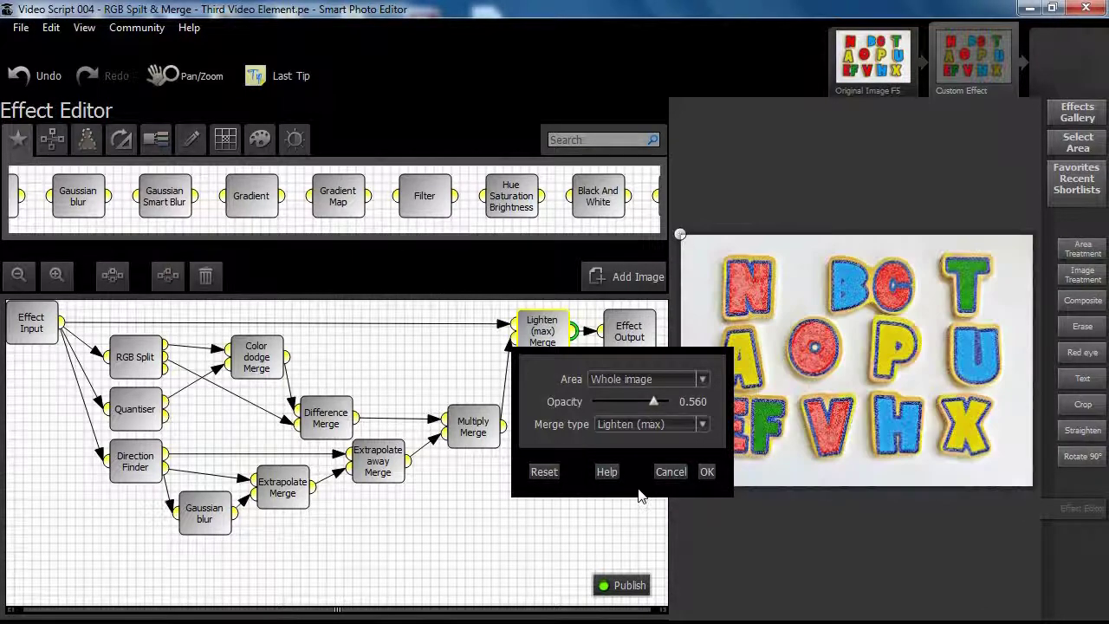
key("Down")
key("Down")
key("Down")
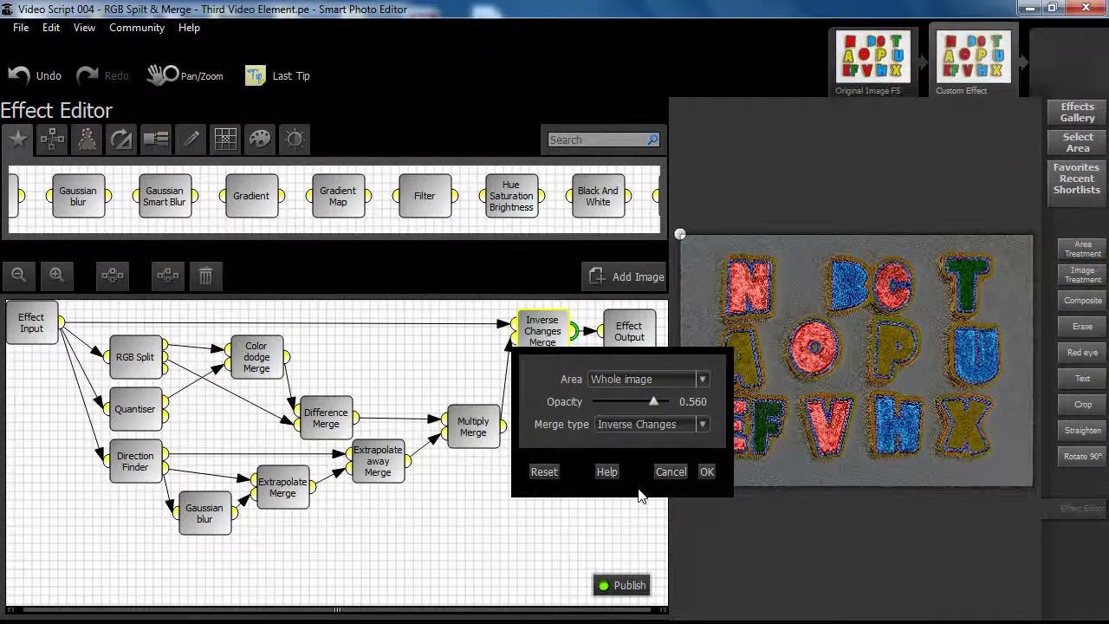
key("Down")
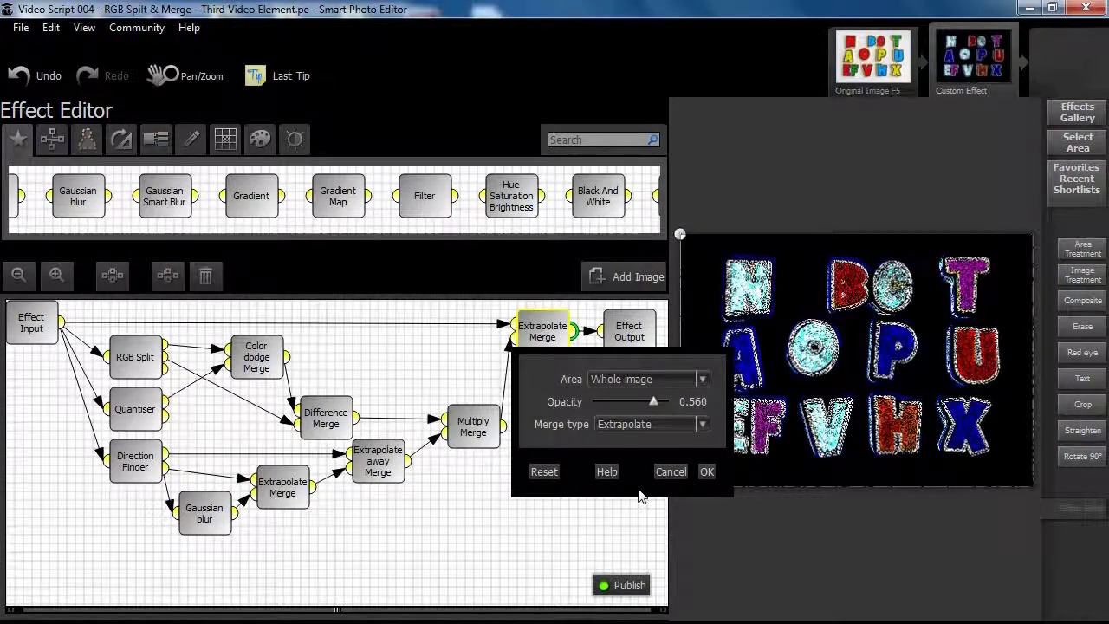
left_click_drag(654, 404, 685, 406)
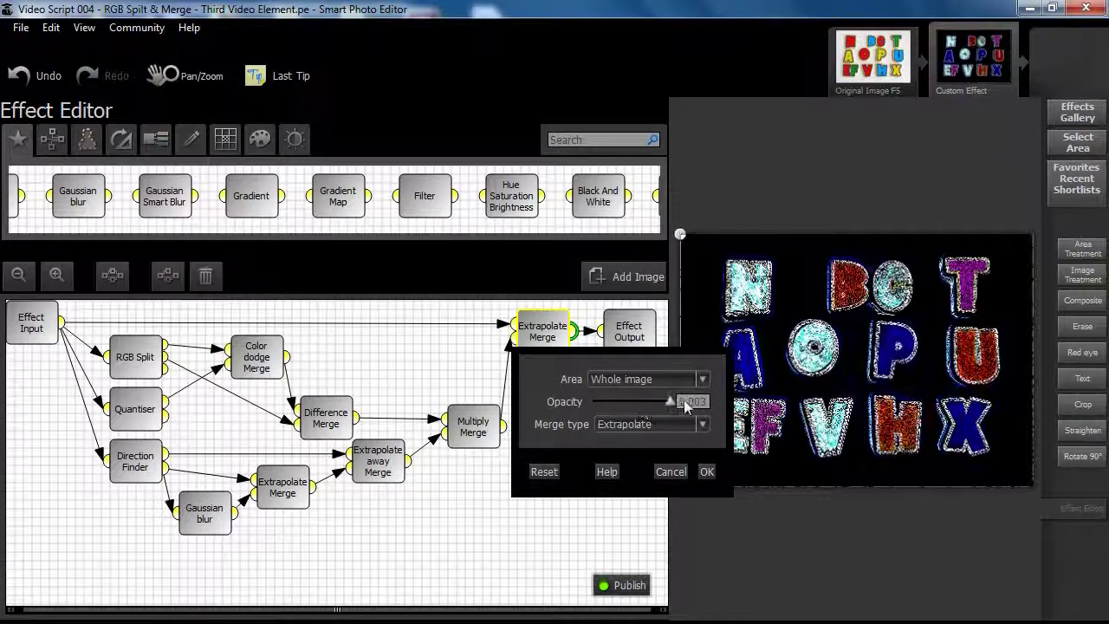
left_click(707, 471)
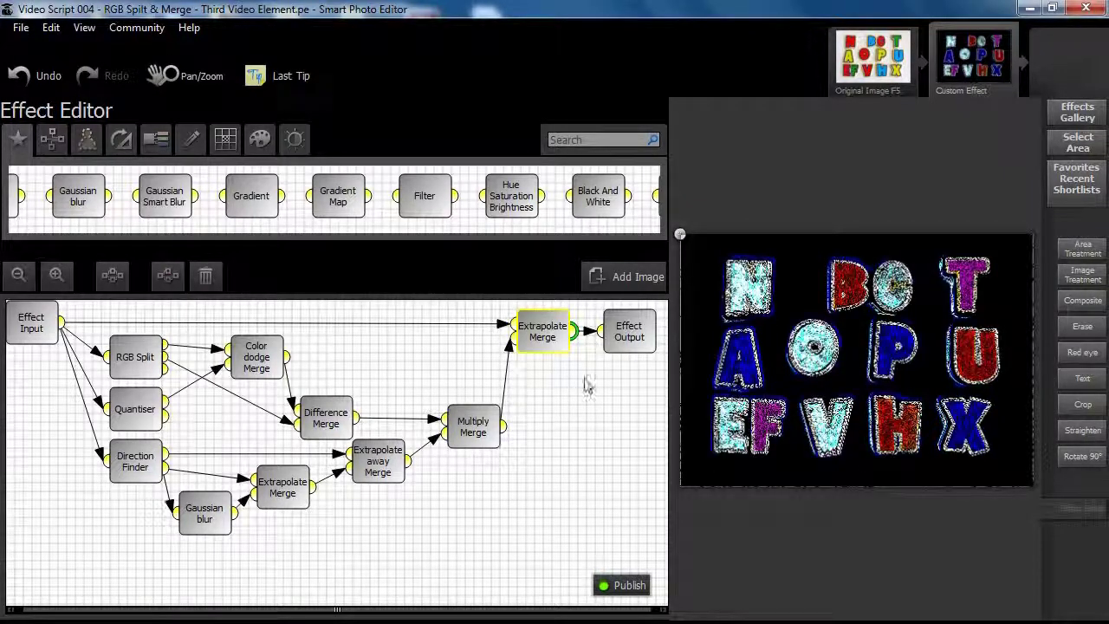